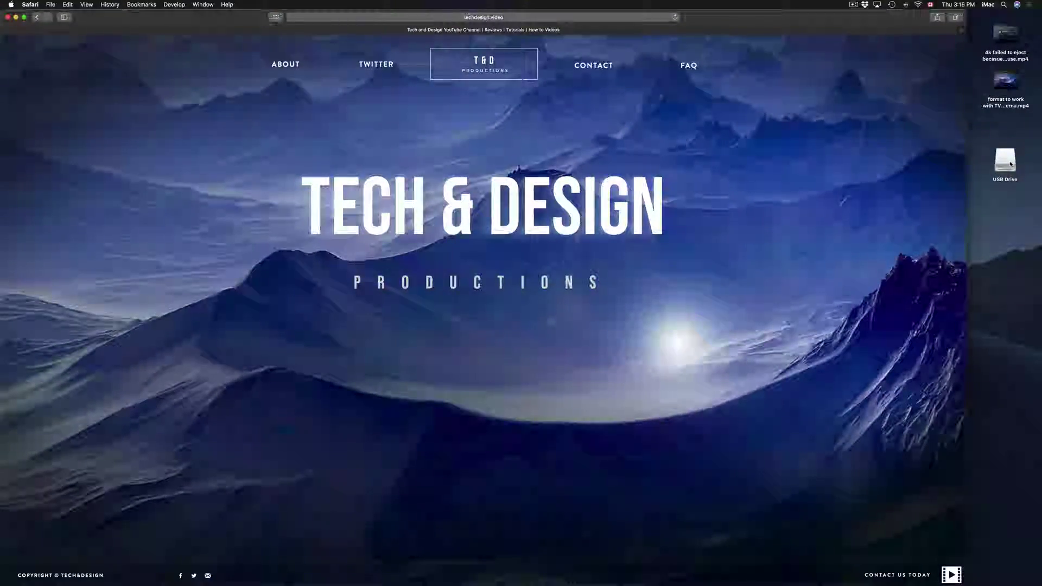
Step: Find and open Disk Utility through a Spotlight search
mouse_move(654, 584)
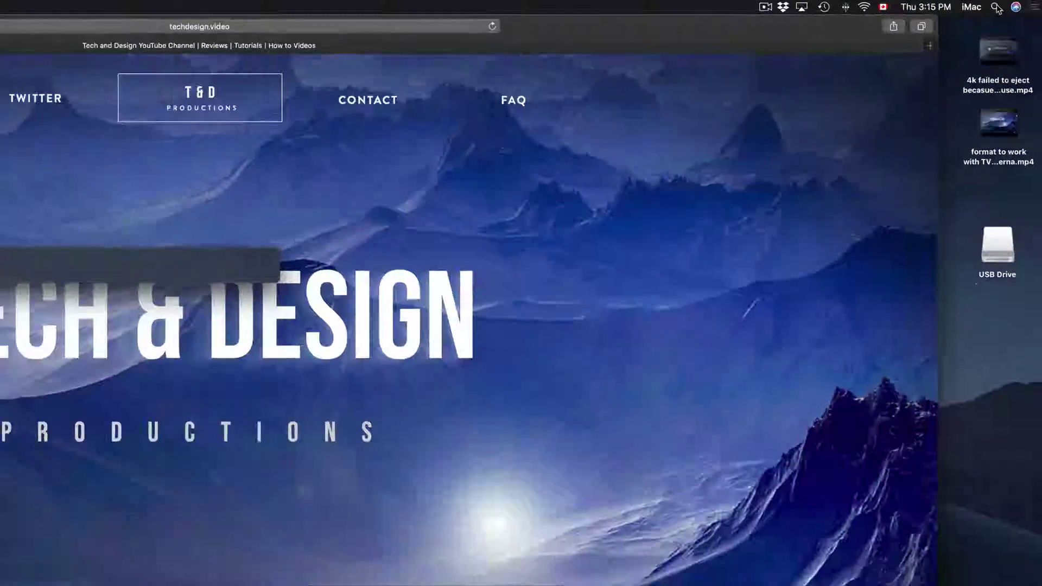
left_click(987, 26)
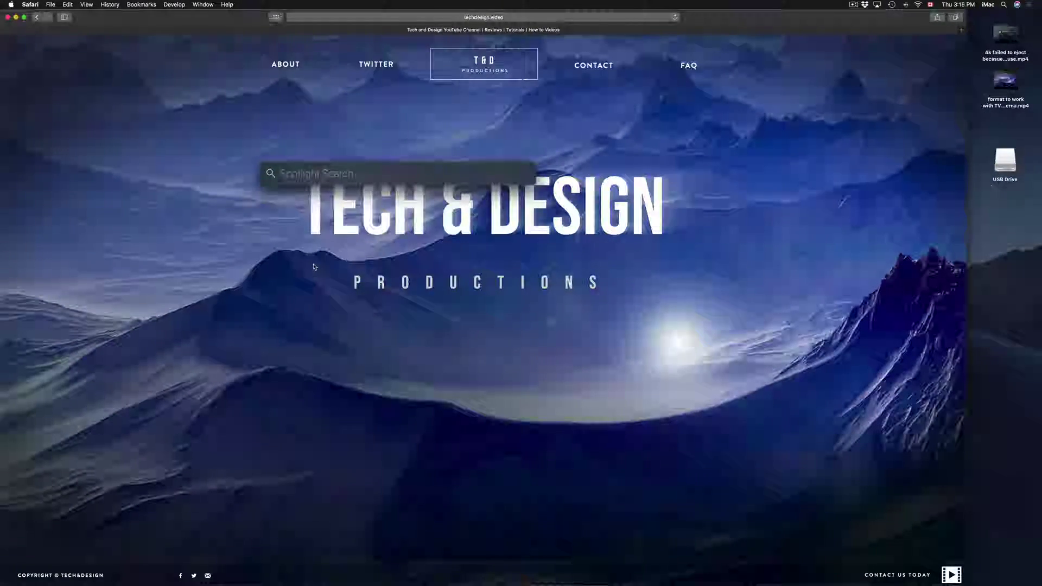
type("disk utility")
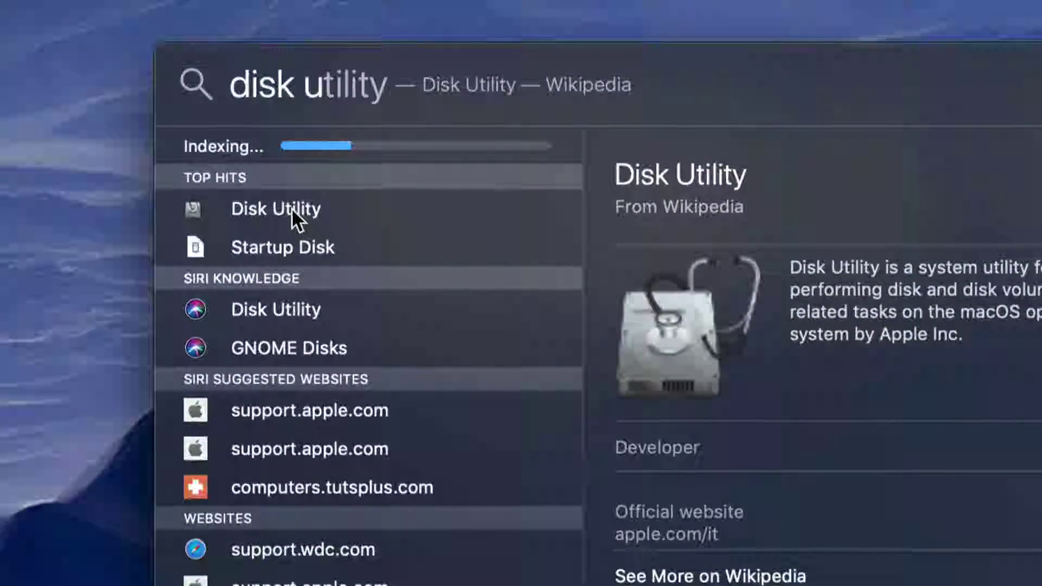
left_click(292, 207)
key("Return")
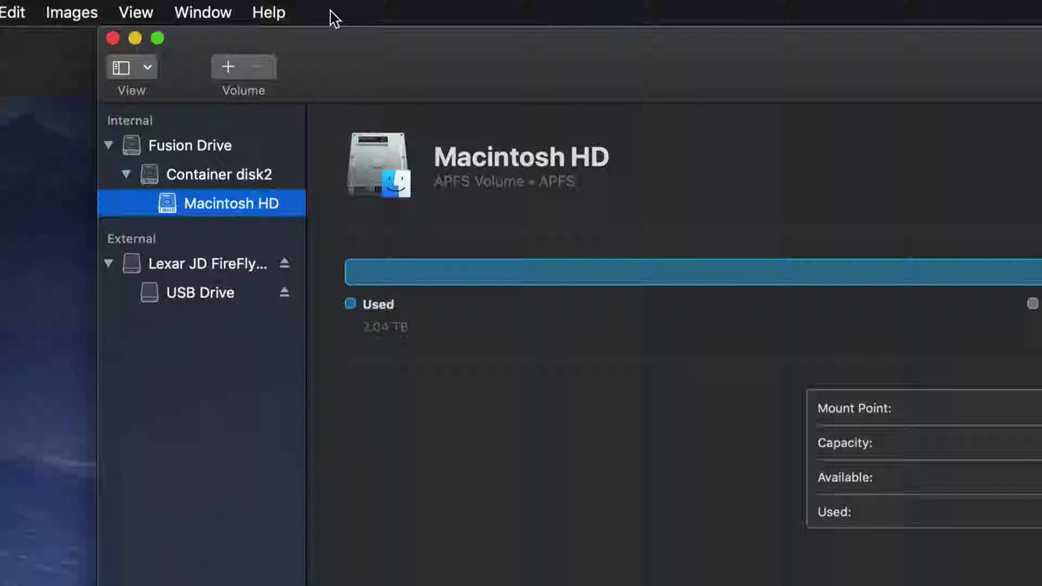
Step: Collapse the Fusion Drive's tree and select the external Lexar JD FireFly Media disk, leaving its volume list expanded
left_click(109, 146)
left_click(108, 203)
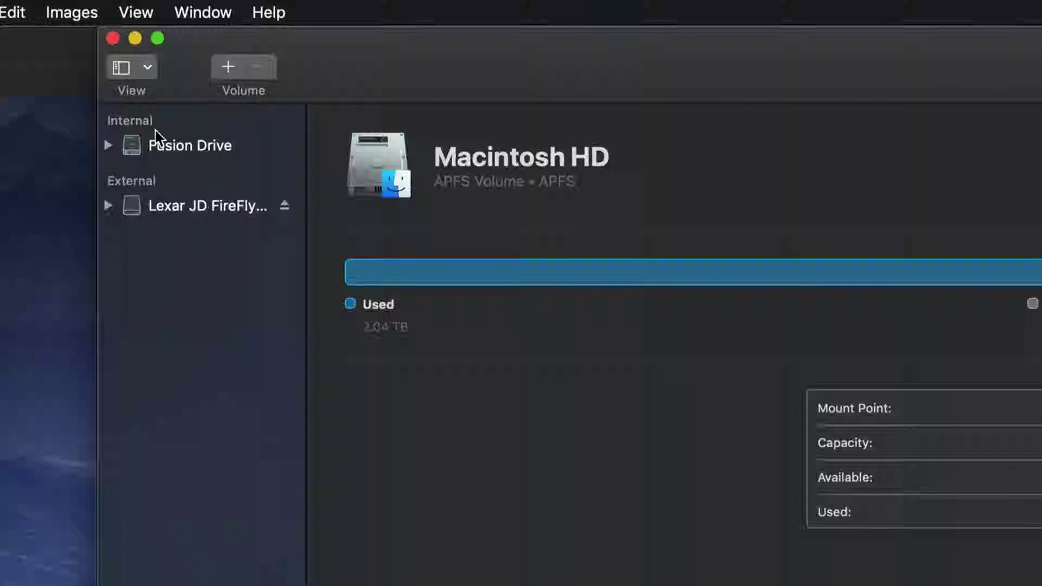
left_click(180, 213)
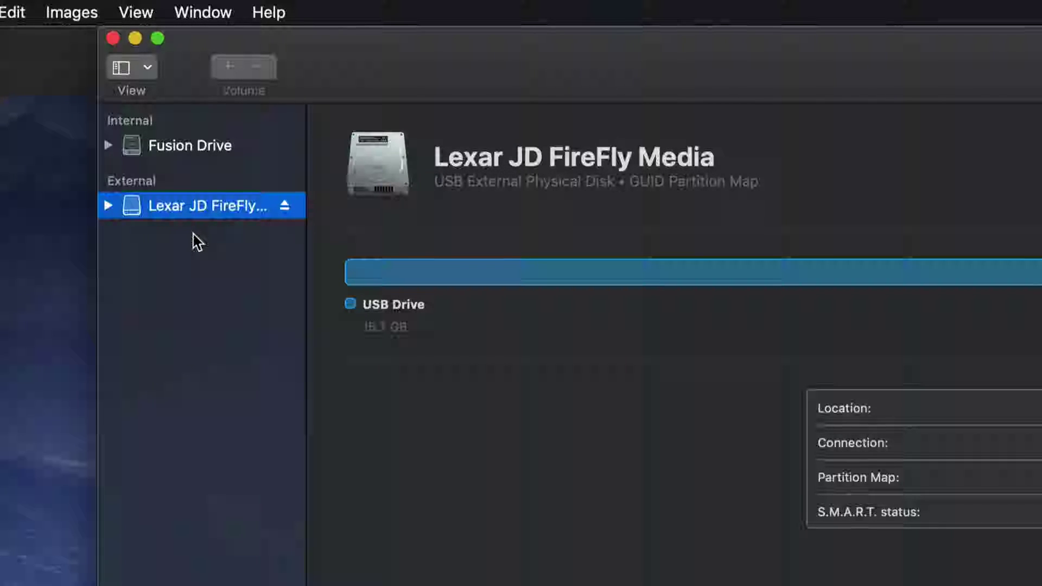
left_click(110, 206)
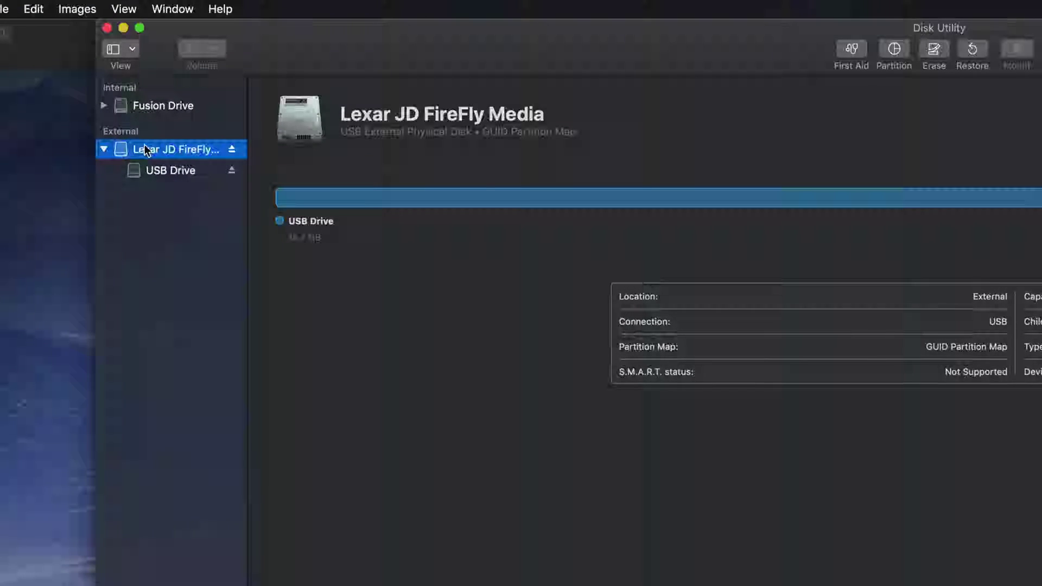
left_click(177, 183)
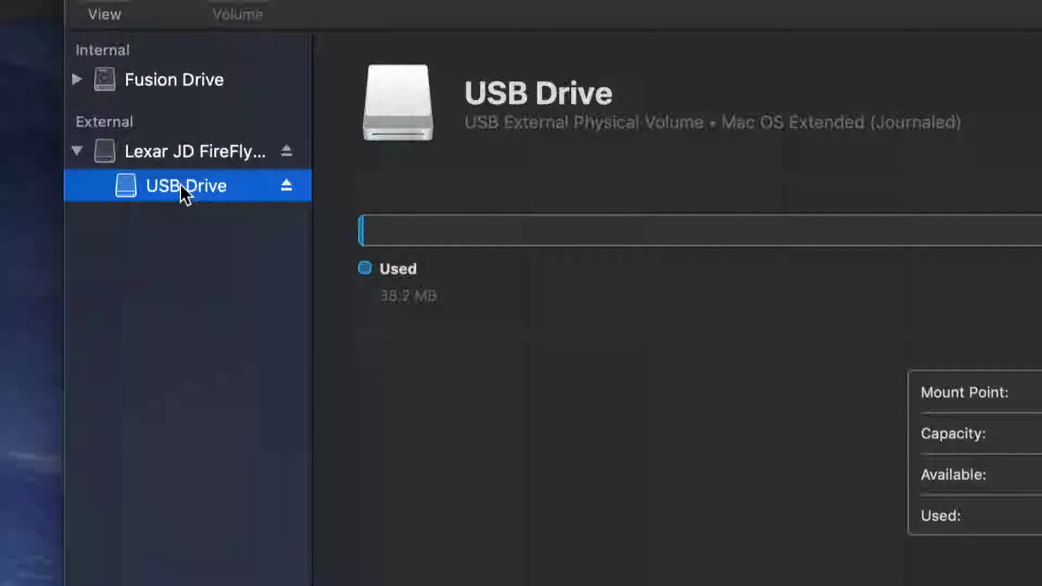
left_click(205, 152)
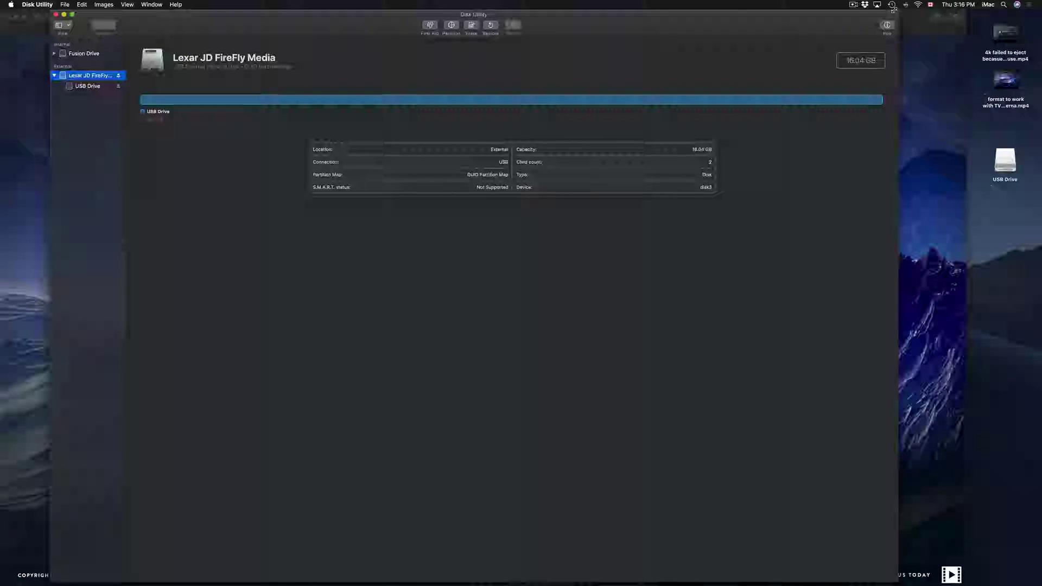
double_click(894, 9)
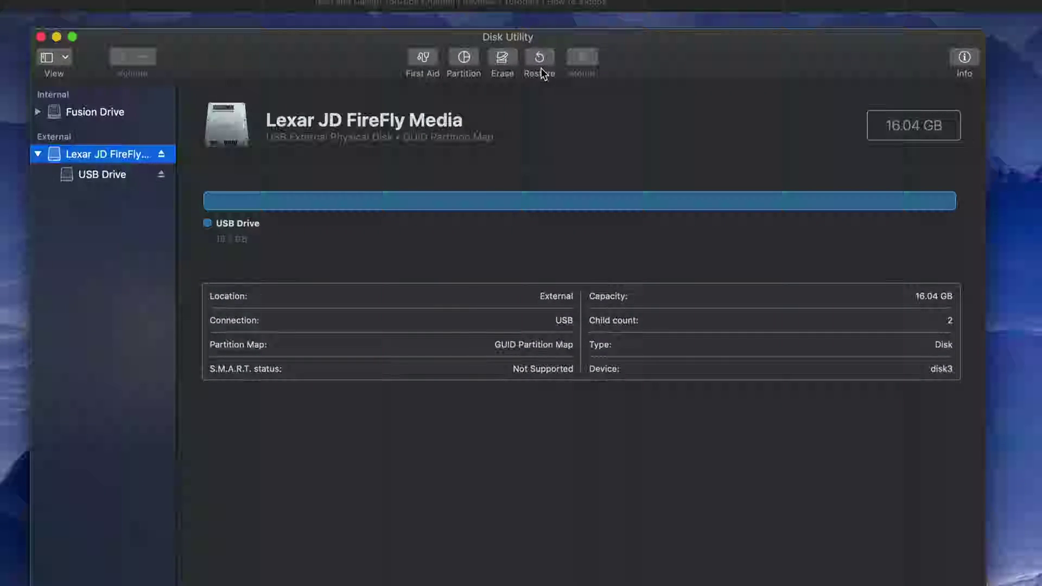
Step: Erase the Lexar JD FireFly Media disk in ExFAT format under the name Mac Pc and finish the process
left_click(503, 58)
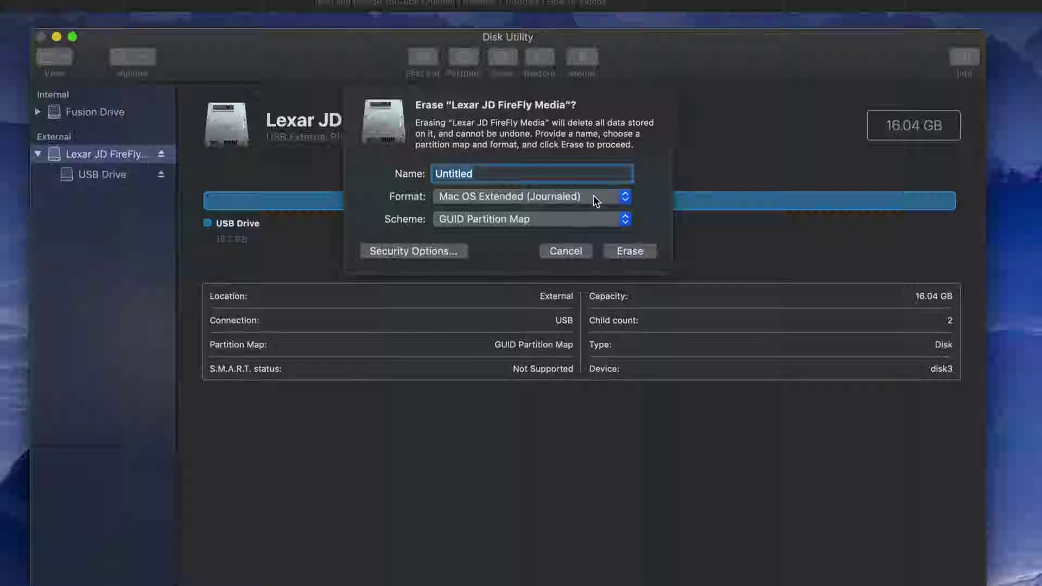
left_click(627, 200)
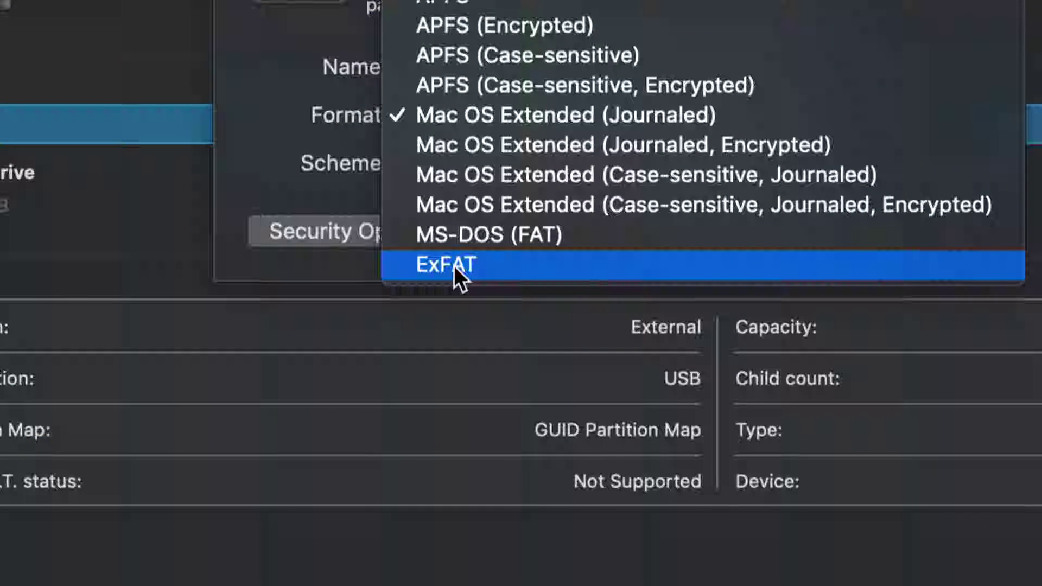
left_click(487, 268)
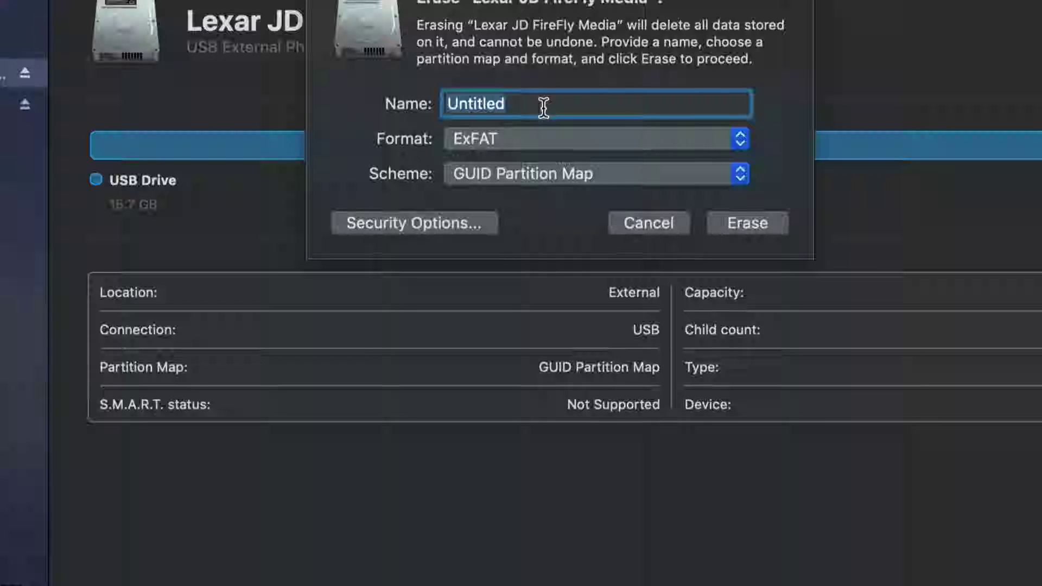
type("Mac O")
key("BackSpace")
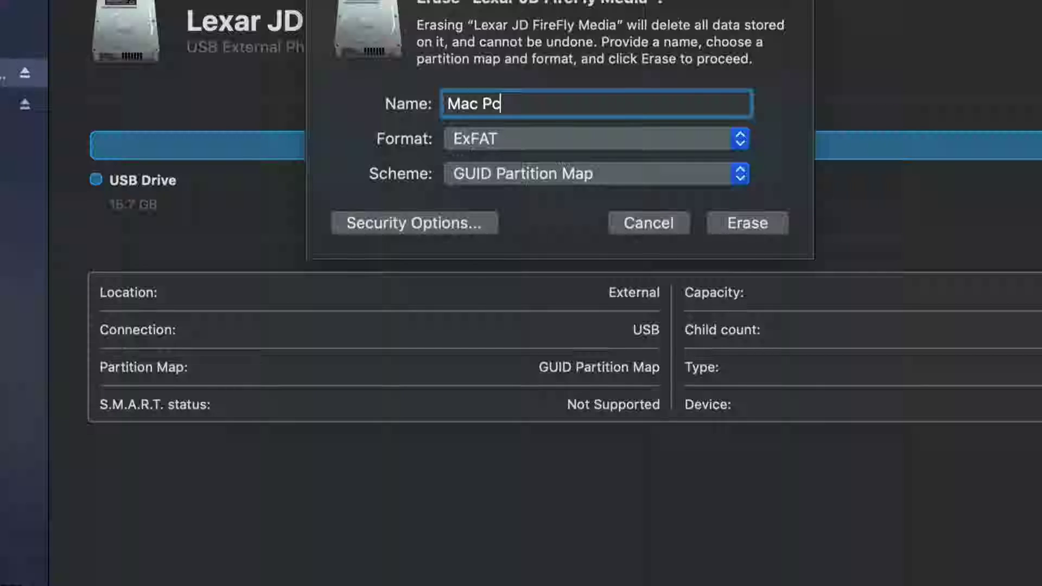
left_click(773, 222)
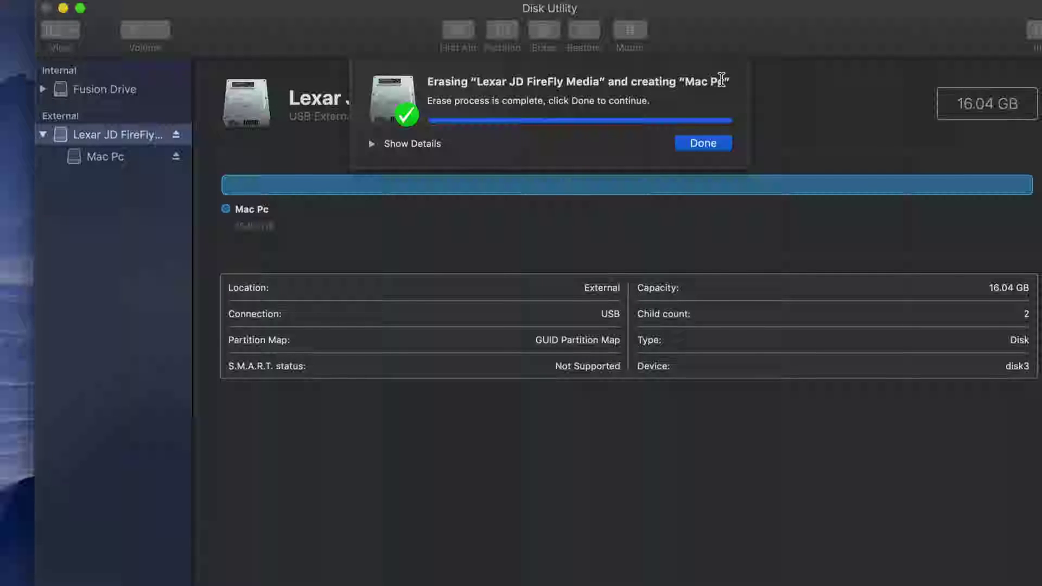
left_click(706, 145)
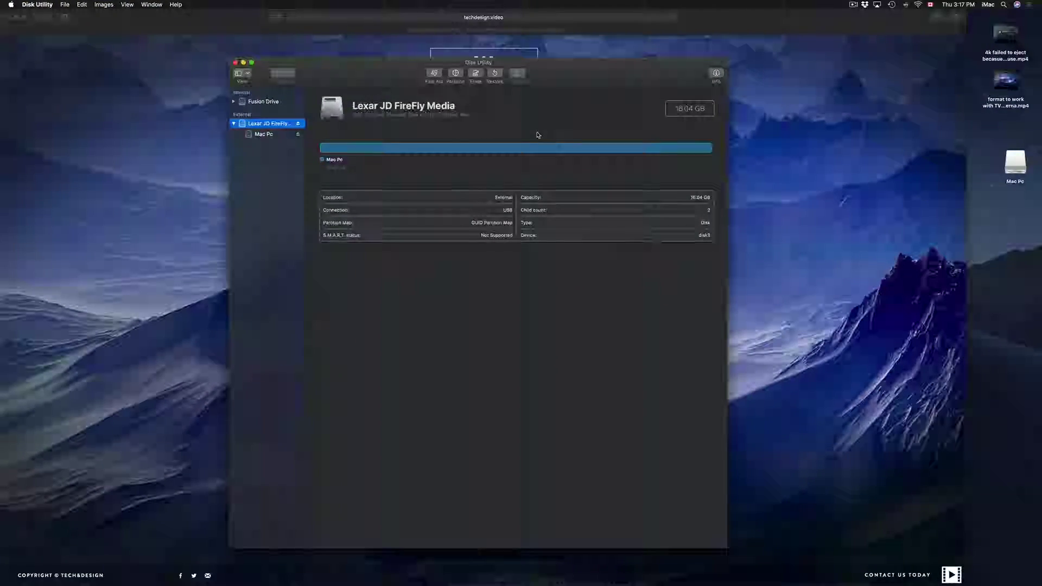
Step: Move the Mac Pc drive icon up beneath the desktop video files and return to Disk Utility
left_click_drag(1015, 163, 1004, 137)
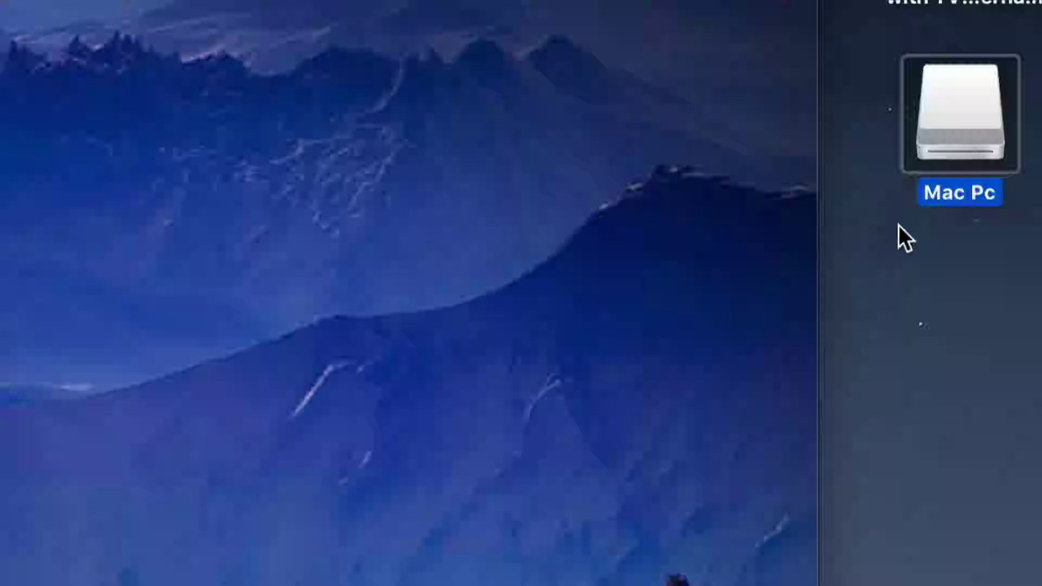
left_click(899, 225)
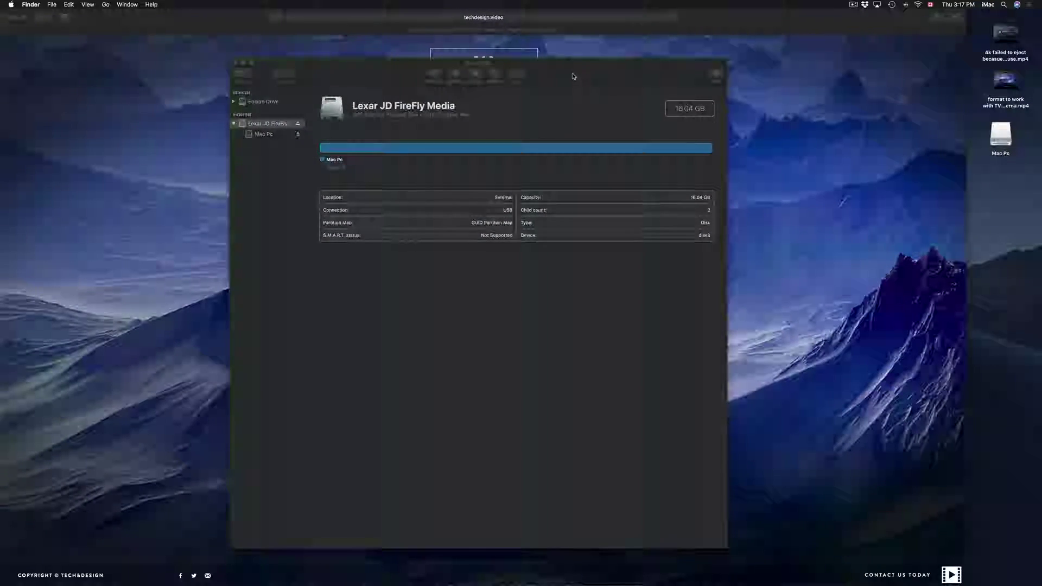
left_click(573, 76)
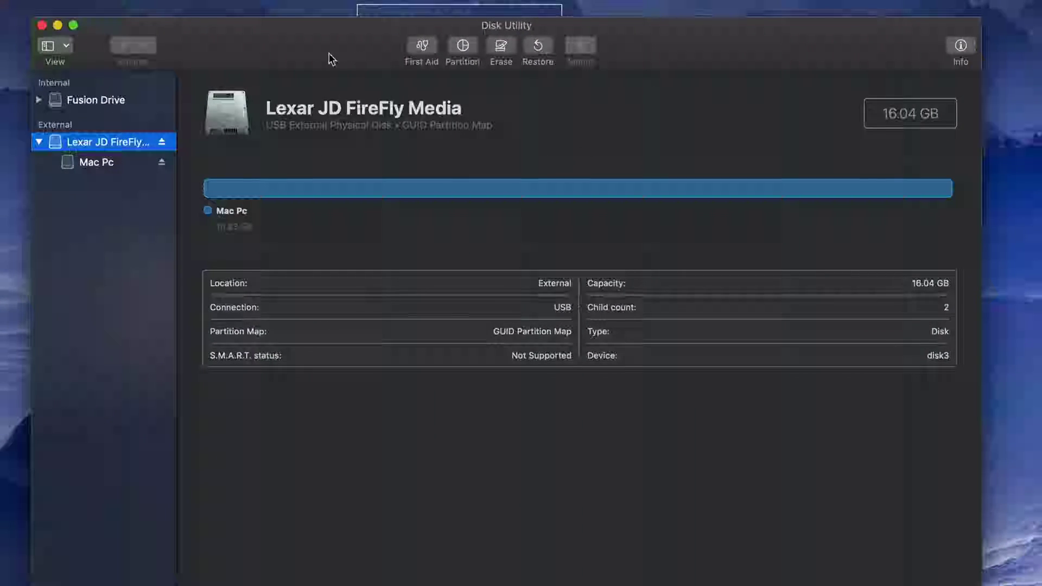
Step: Open the erase settings for the Lexar disk and choose the ExFAT format with the Master Boot Record scheme
left_click(507, 35)
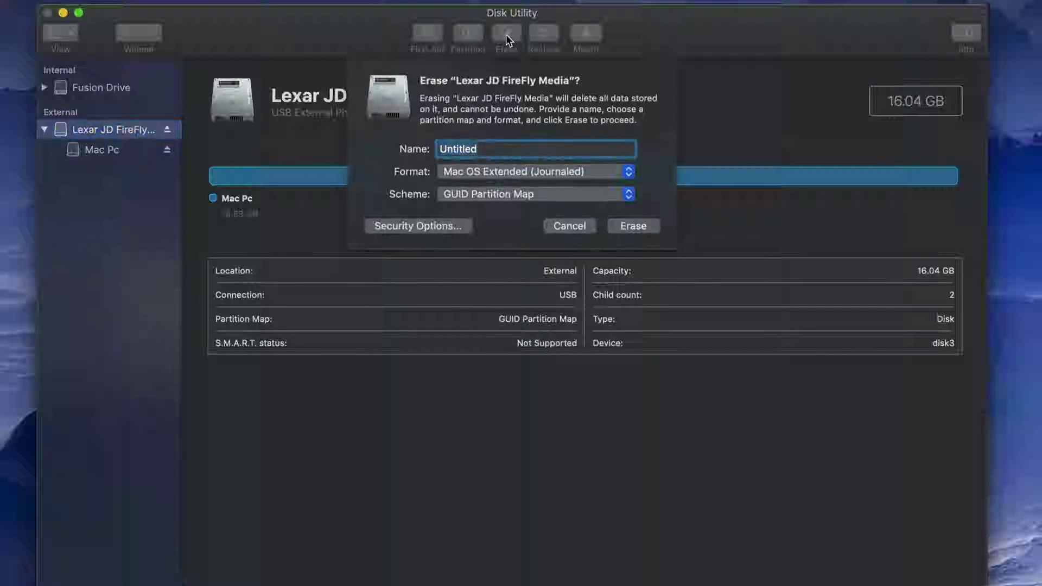
left_click(629, 195)
left_click(632, 171)
left_click(630, 172)
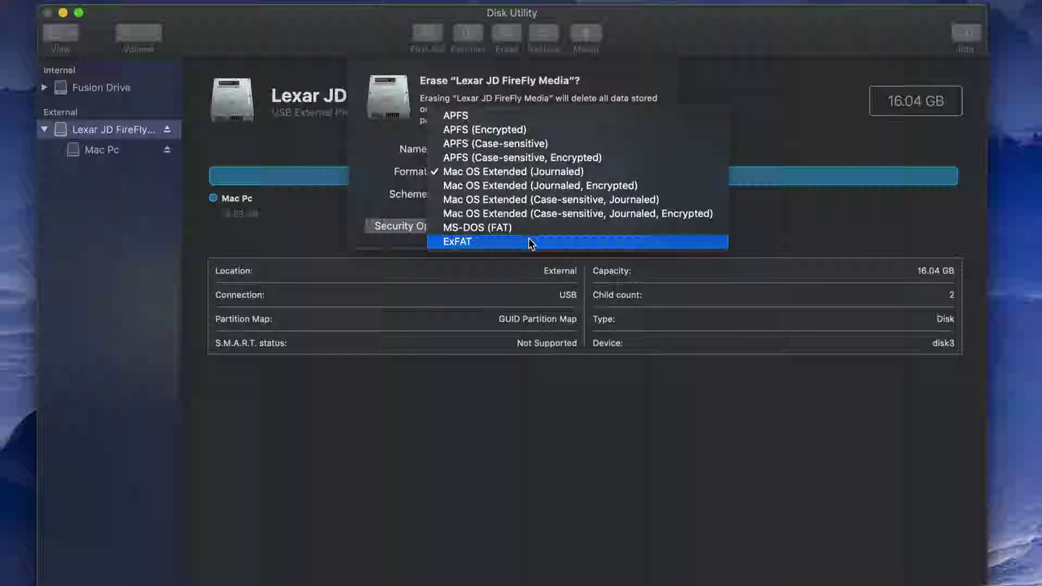
left_click(531, 243)
left_click(618, 192)
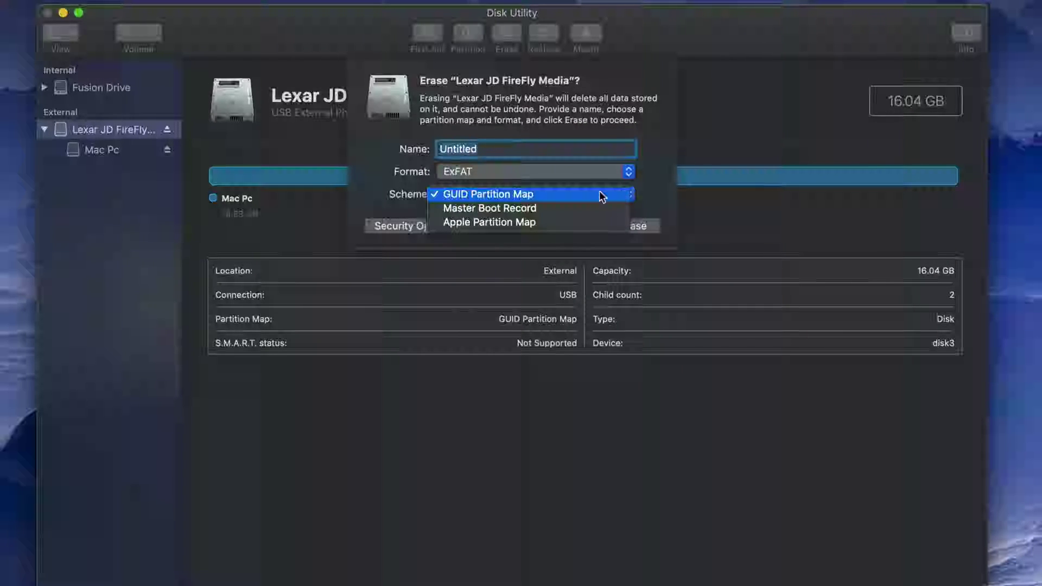
left_click(512, 211)
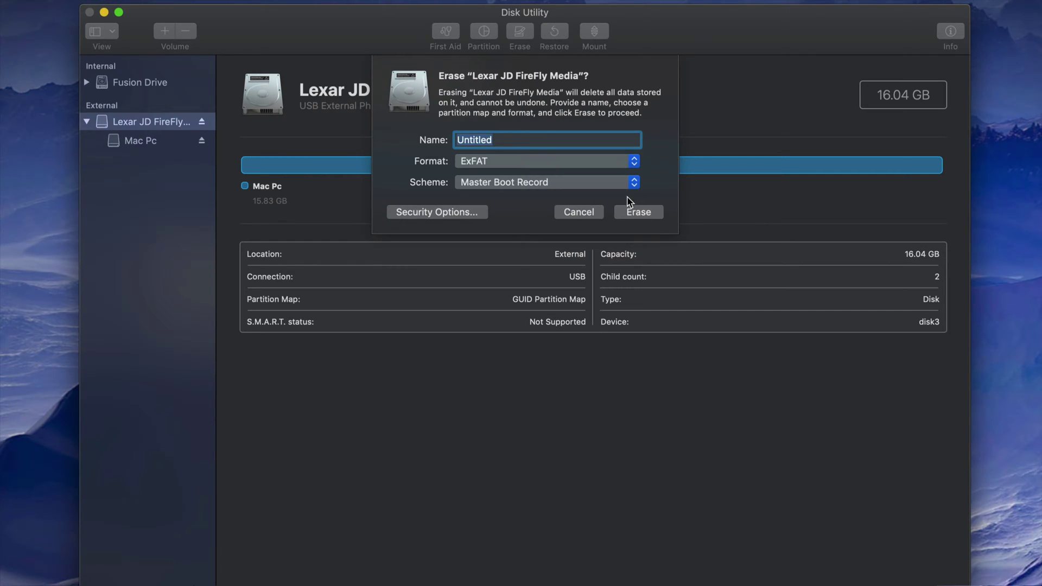
Step: Set the erase format to Mac OS Extended (Journaled) and the scheme to GUID Partition Map
left_click(634, 161)
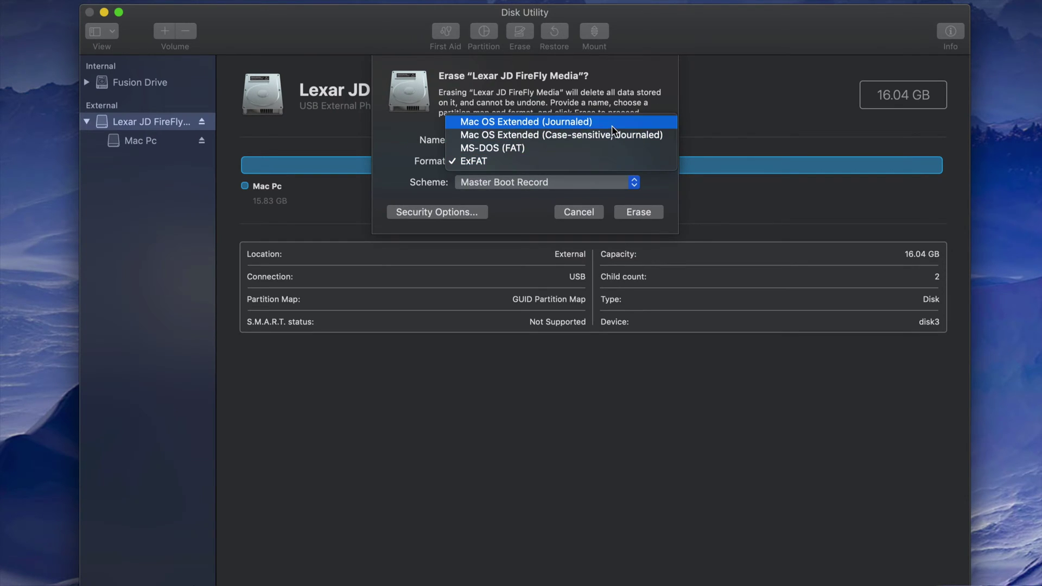
left_click(612, 129)
left_click(635, 182)
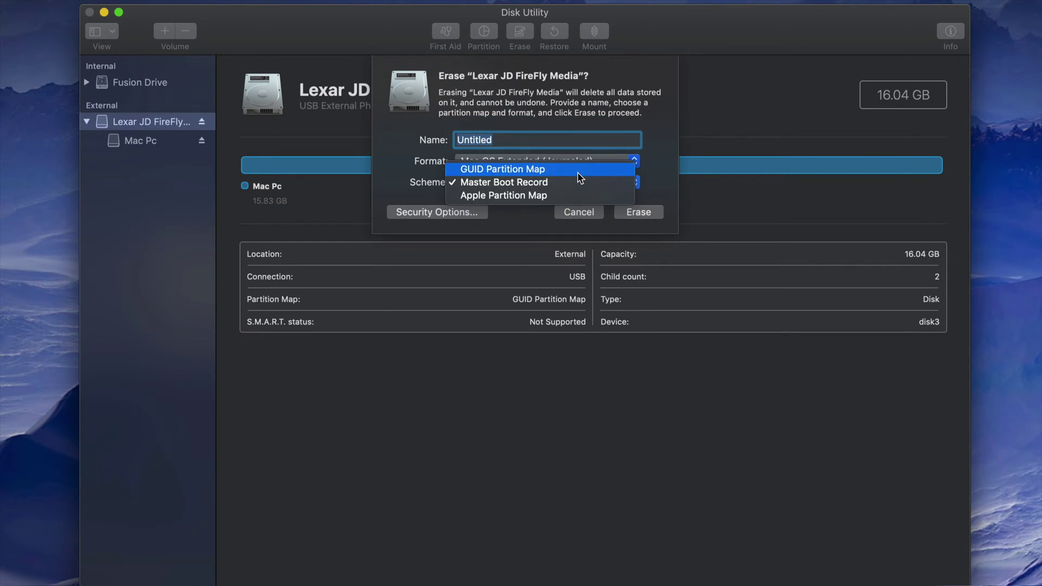
key("Return")
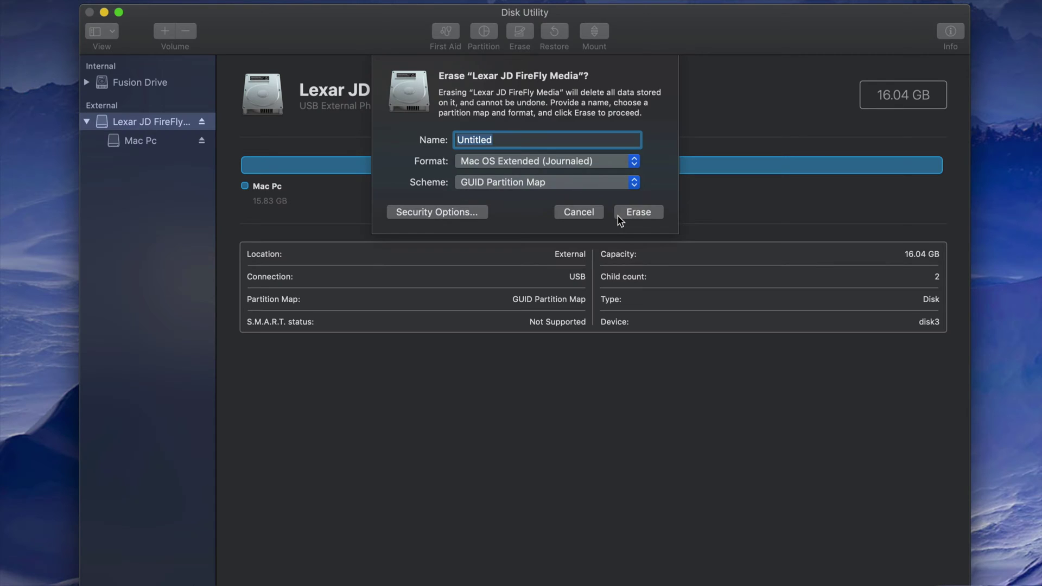
Step: Switch the erase format to ExFAT
left_click(634, 163)
left_click(633, 165)
left_click(633, 162)
left_click(558, 224)
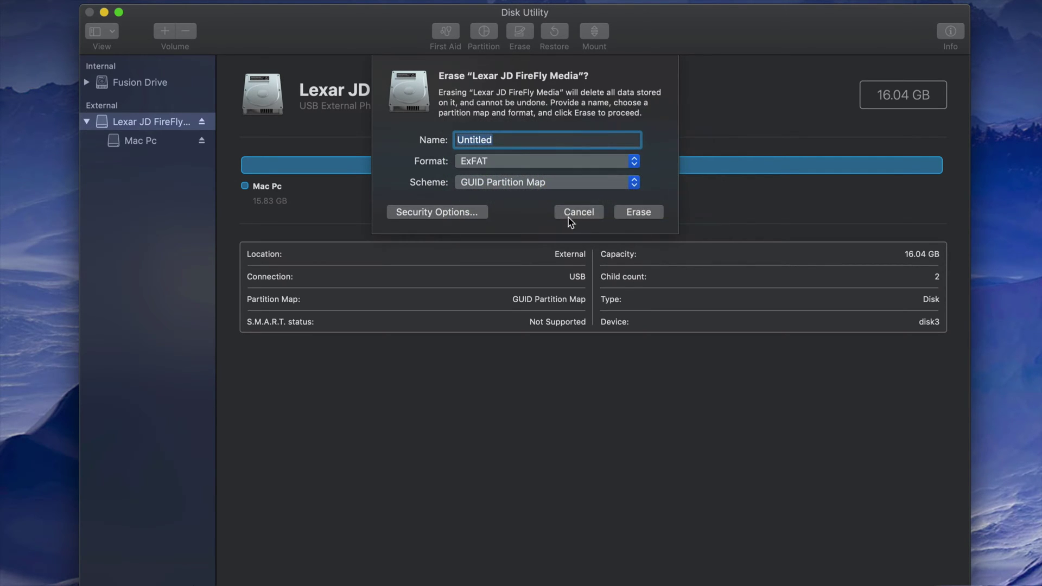
Step: Set the format to Mac OS Extended (Journaled), erase the Lexar disk and finish the process
left_click(634, 164)
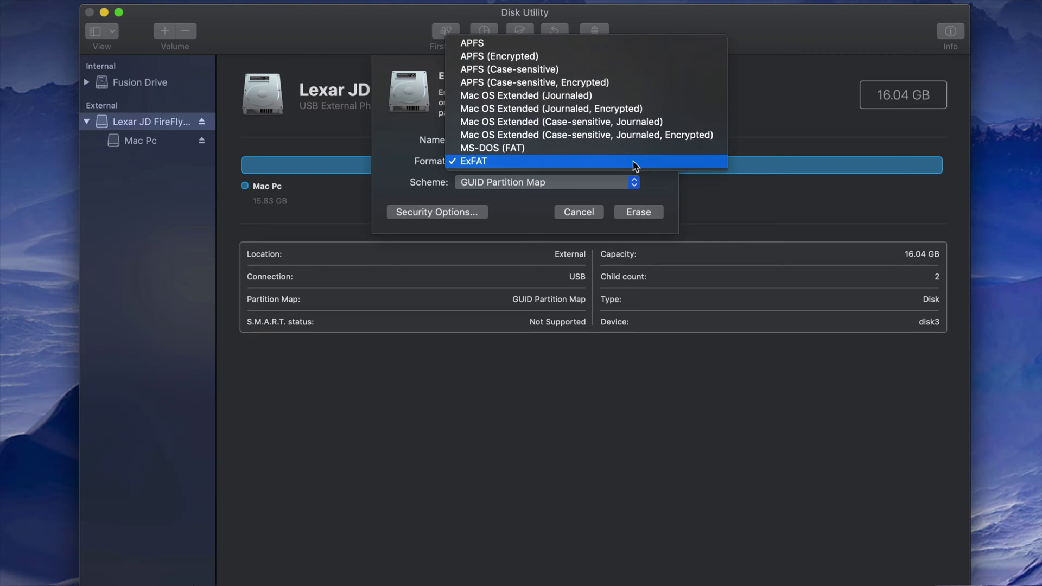
left_click(636, 100)
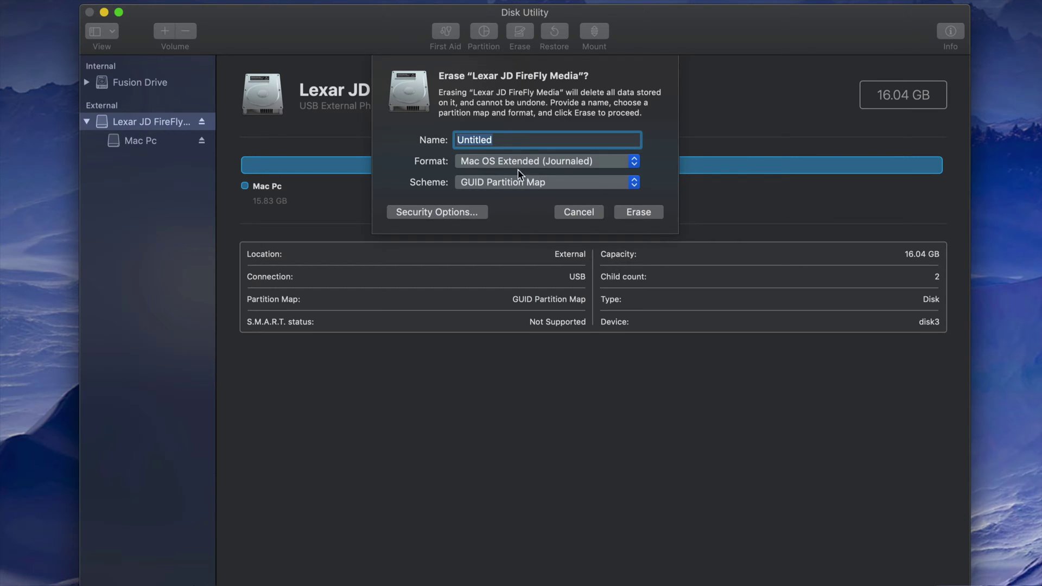
left_click(639, 212)
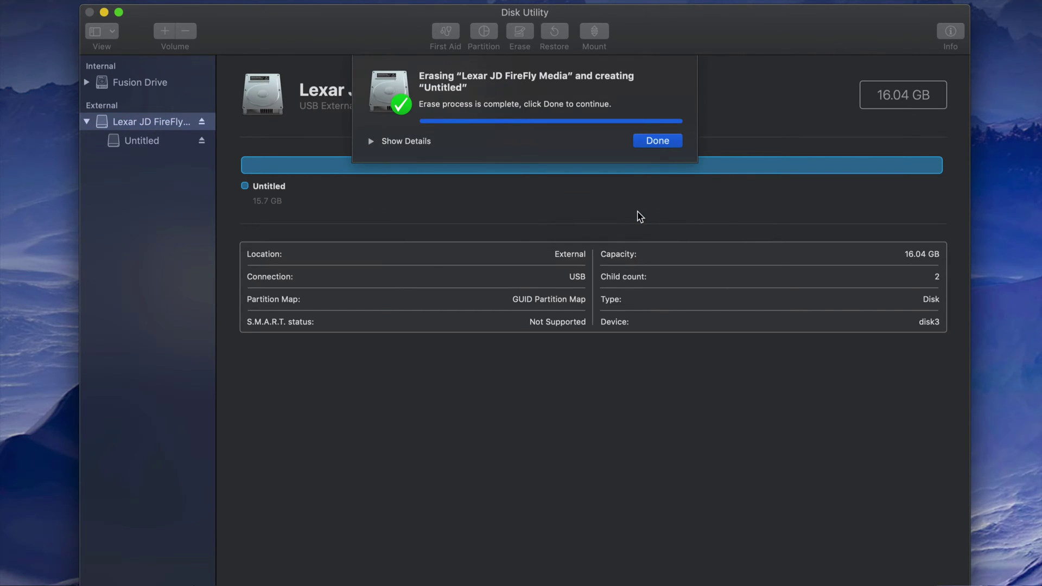
left_click(652, 142)
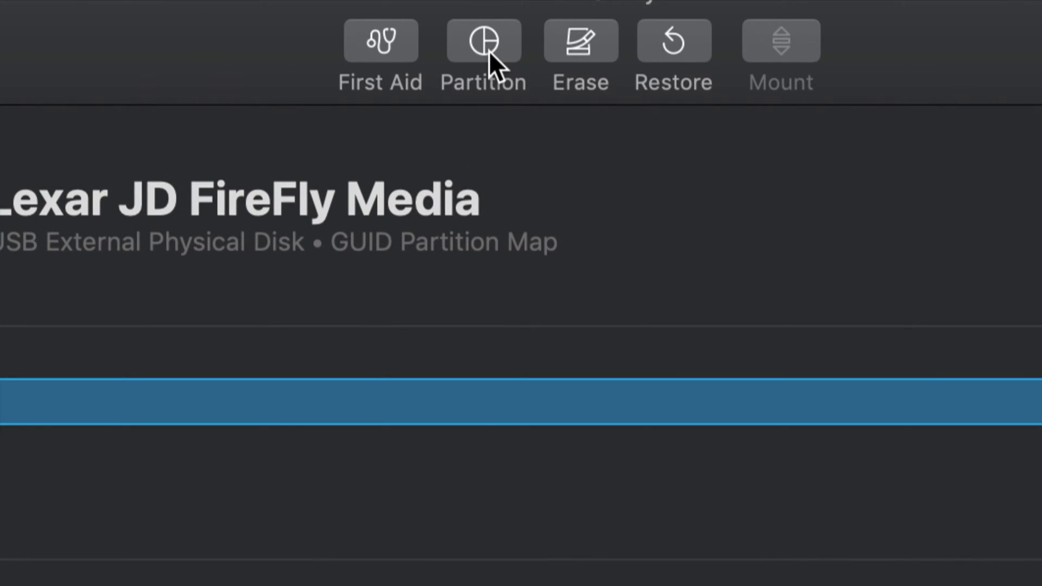
Step: Add a second partition to the Lexar disk and enlarge it to about 11.8 GB
left_click(493, 53)
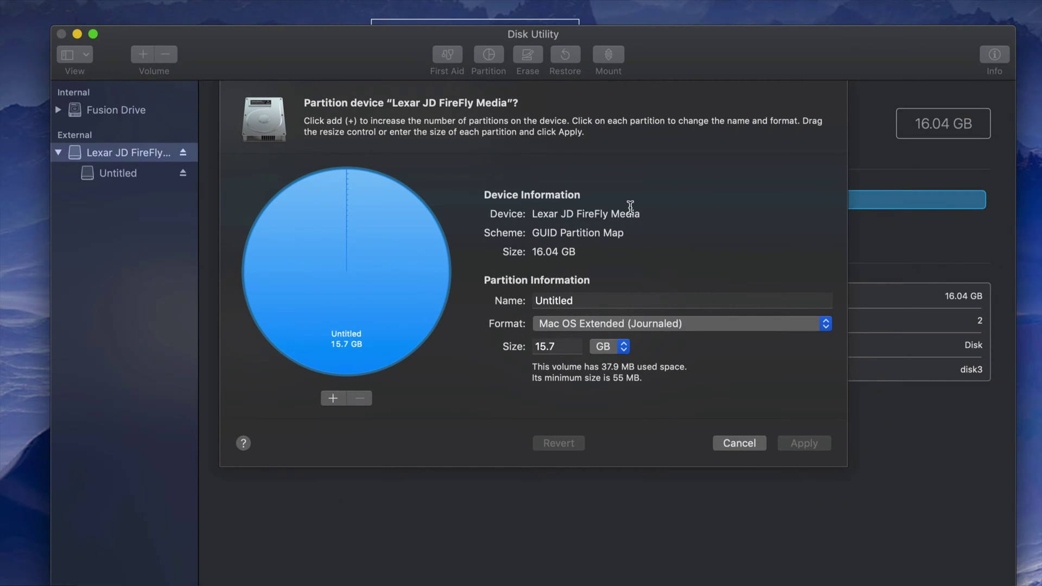
left_click(333, 399)
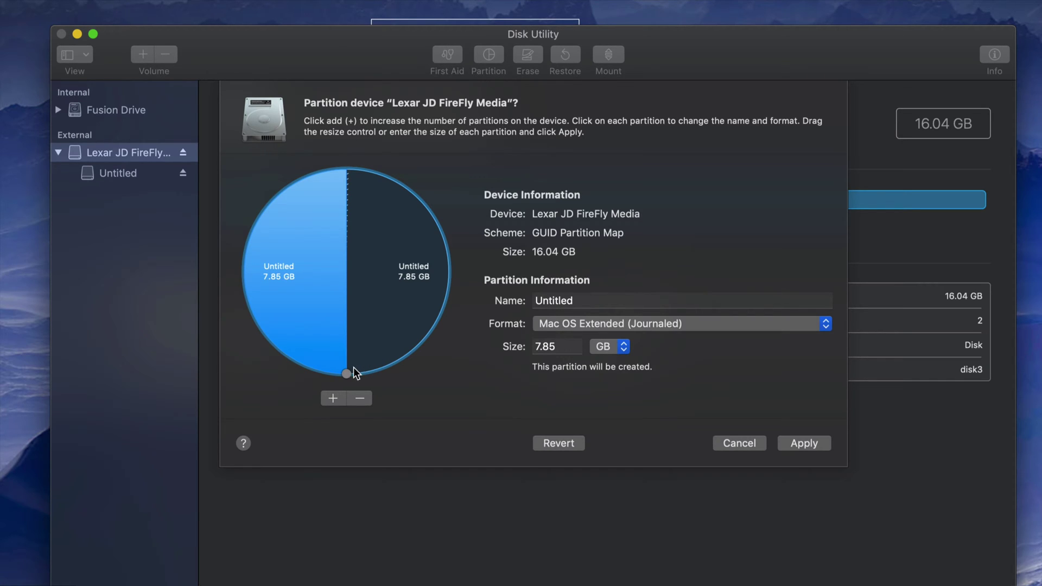
left_click_drag(348, 373, 428, 269)
Step: Name the new partition "PC & MAC" and set its format to ExFAT
left_click(599, 302)
left_click_drag(604, 302, 521, 300)
type("PC M")
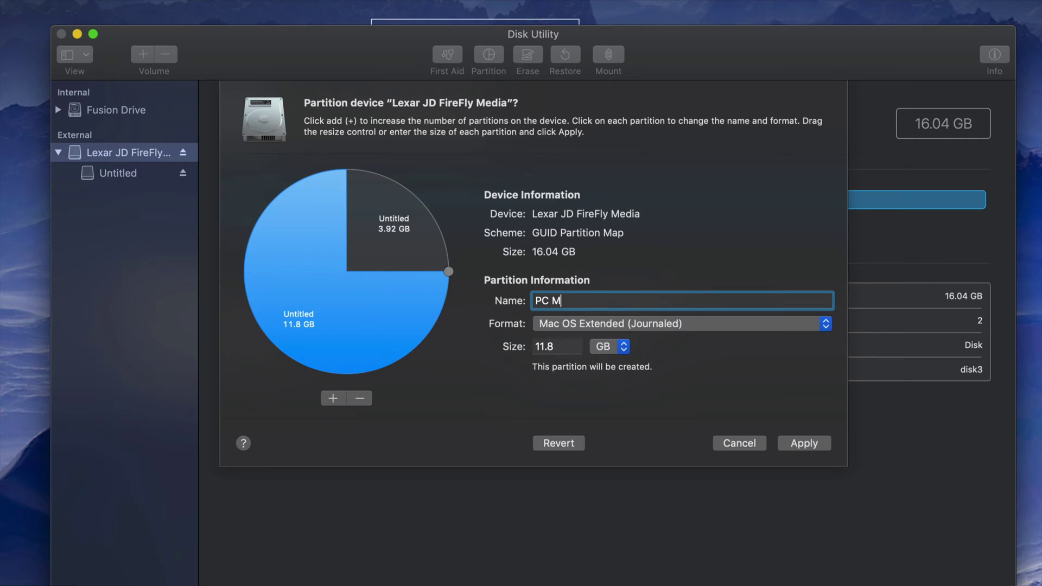
key("BackSpace")
type("& MAC")
left_click(693, 324)
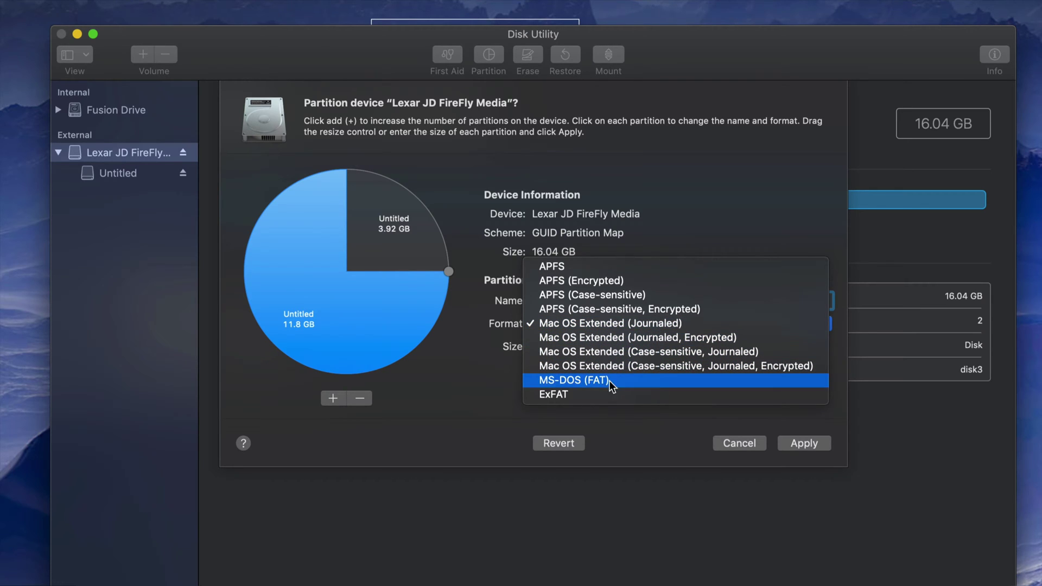
left_click(601, 394)
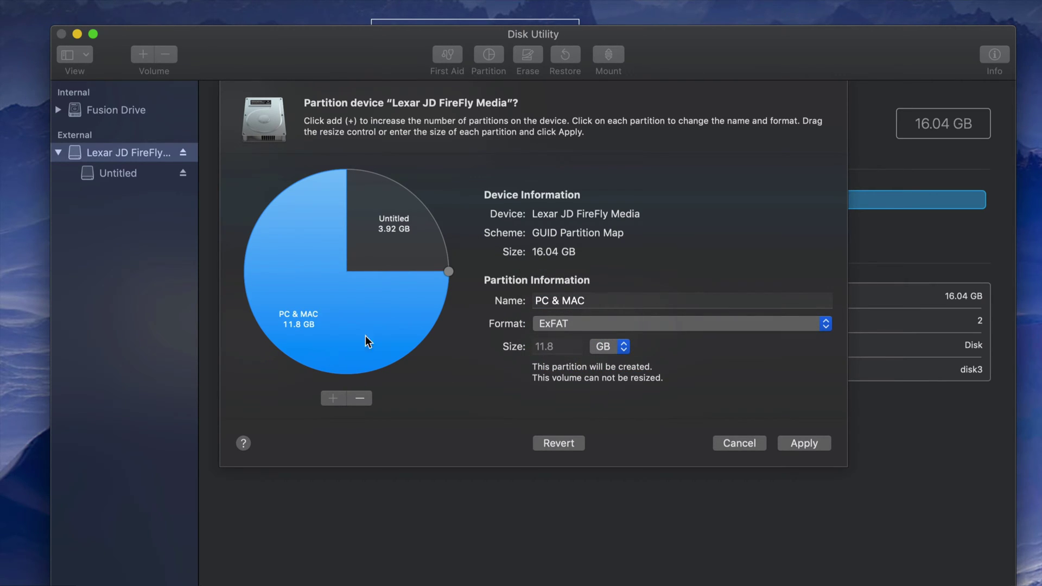
Step: Shrink the PC & MAC partition to about 3.87 GB and name the other, untitled partition "MAC"
left_click_drag(448, 273, 256, 268)
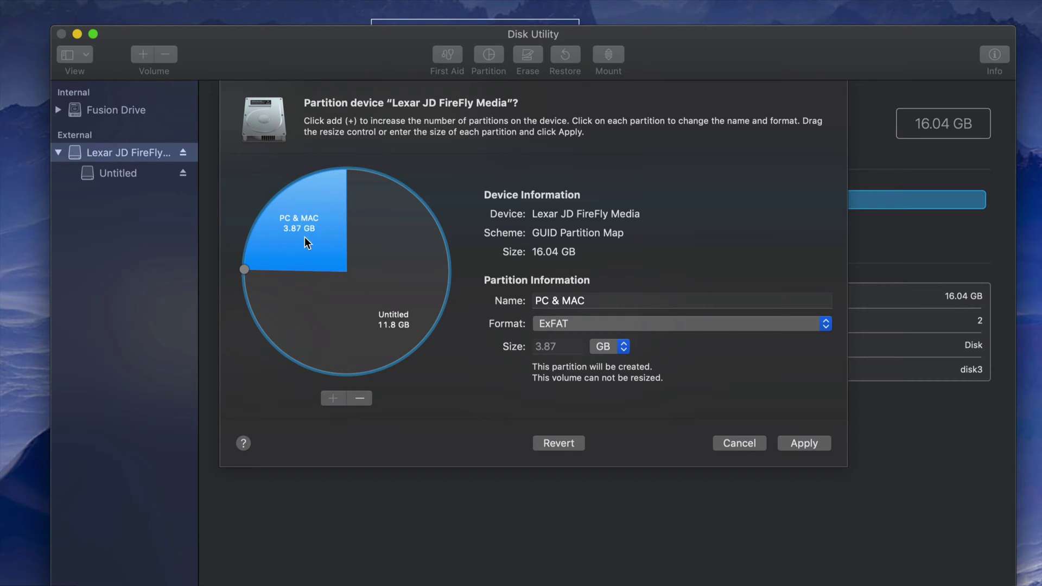
left_click(400, 300)
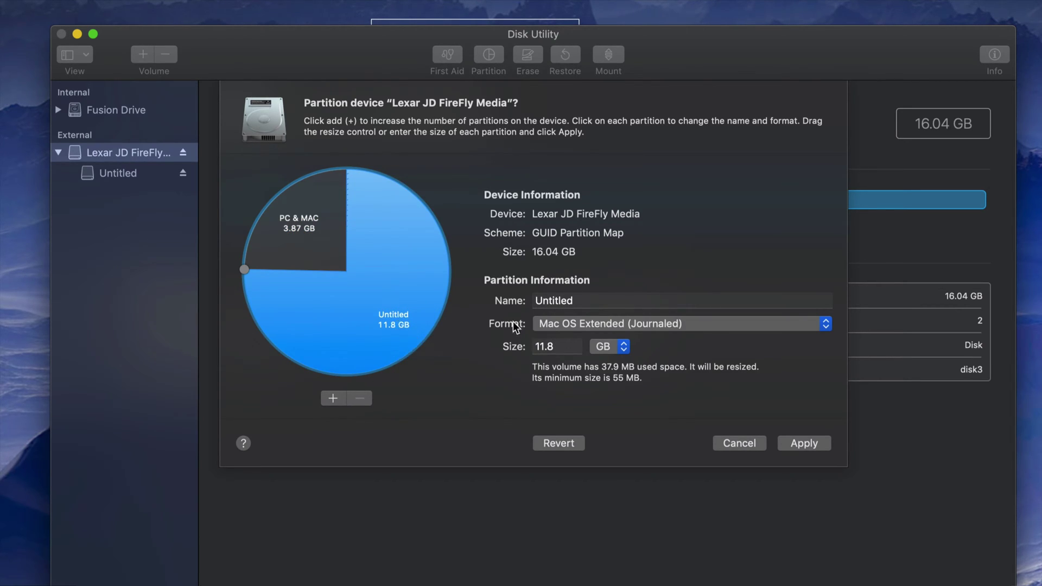
left_click_drag(594, 300, 531, 300)
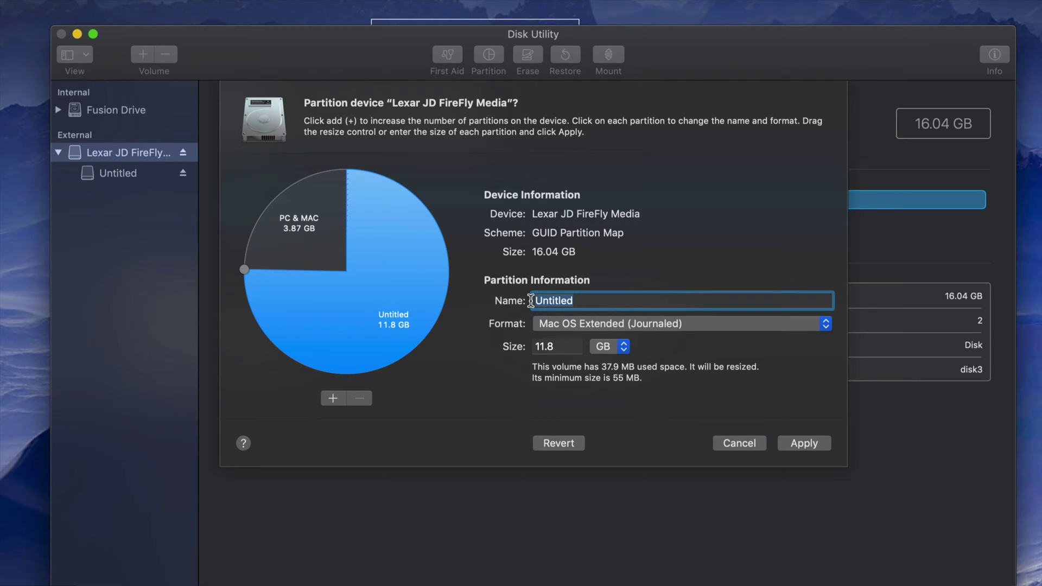
type("MAC")
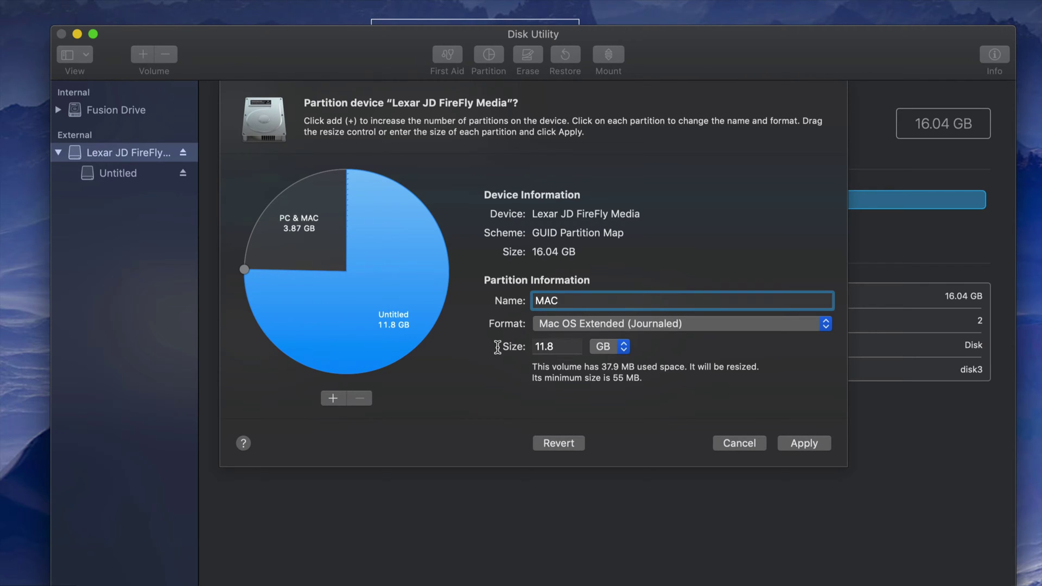
Step: Apply the two-partition layout to the Lexar disk, confirm the partitioning and finish the process
left_click(317, 255)
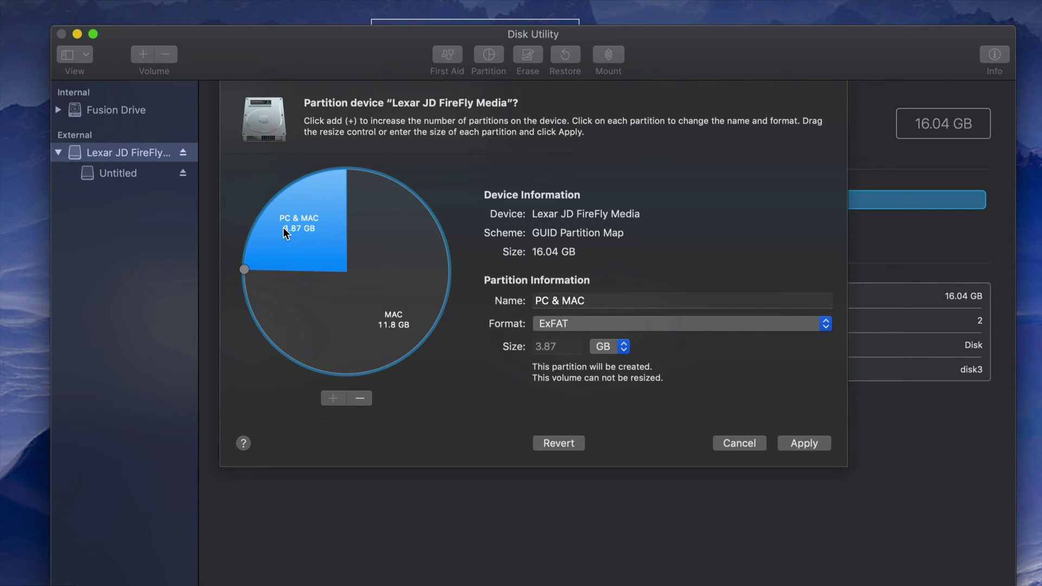
left_click(800, 444)
left_click(646, 249)
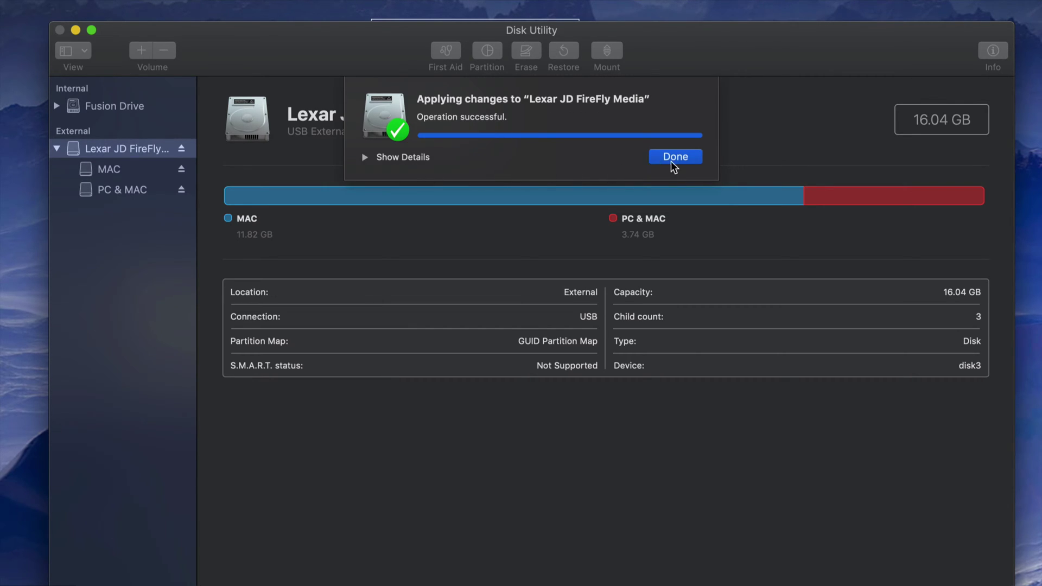
left_click(676, 157)
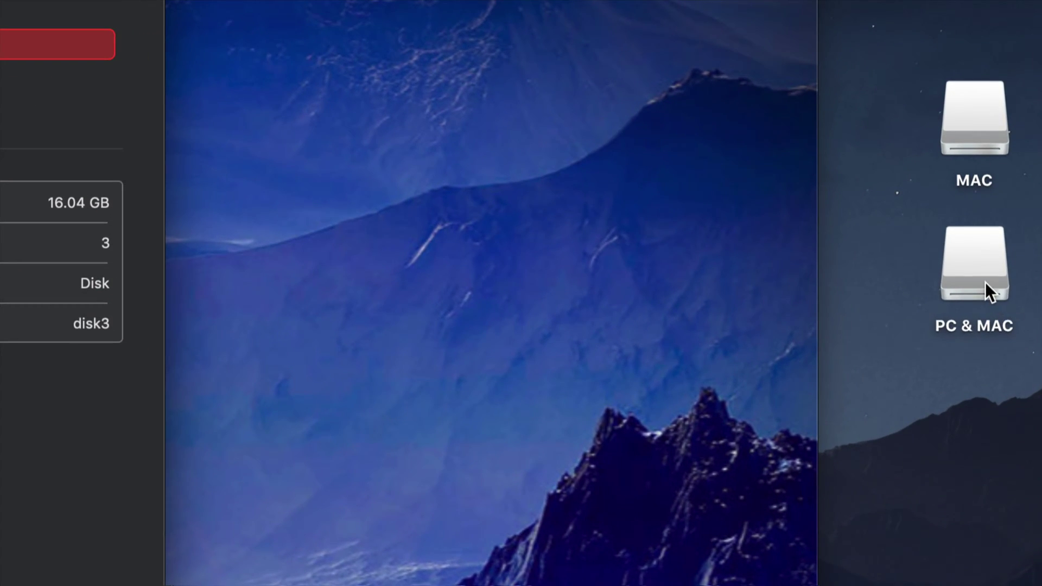
left_click(985, 270)
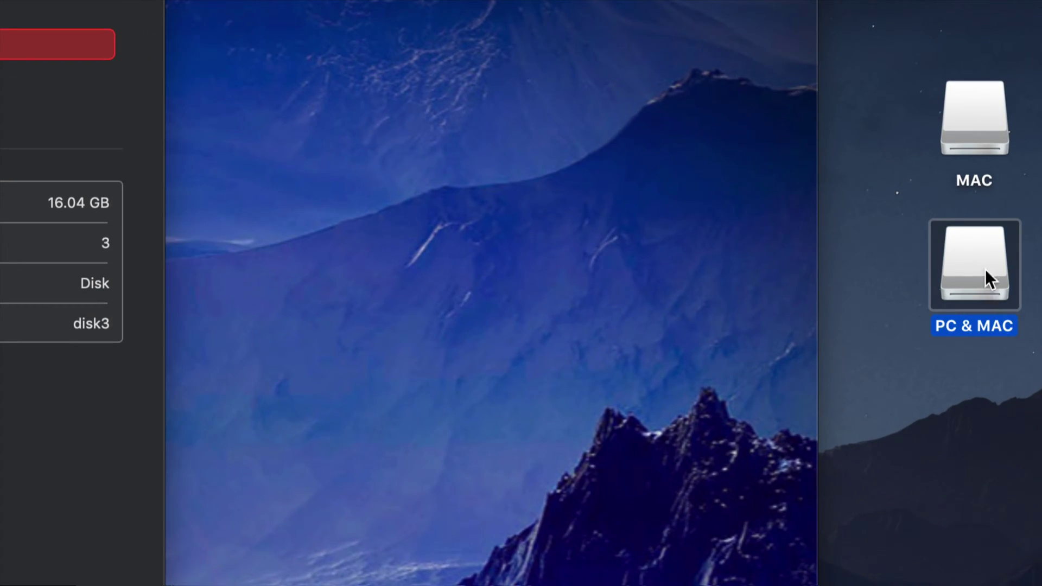
left_click(971, 128)
left_click(980, 268)
left_click(962, 136)
left_click(972, 264)
left_click(970, 155)
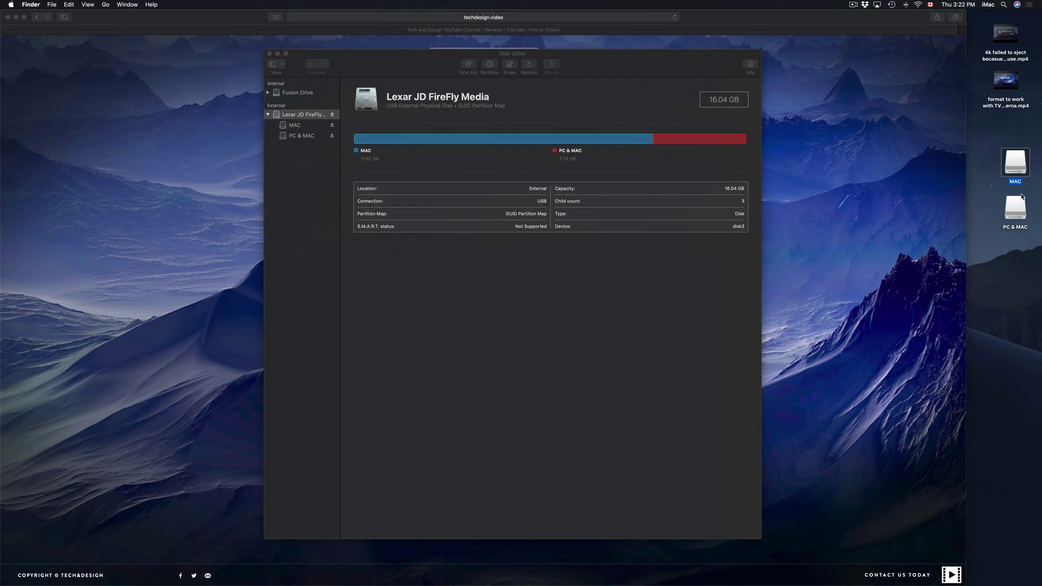
Step: Open the MAC and PC & MAC volumes from the desktop and arrange their Finder windows side by side
left_click(995, 158)
left_click(1017, 164)
double_click(1017, 164)
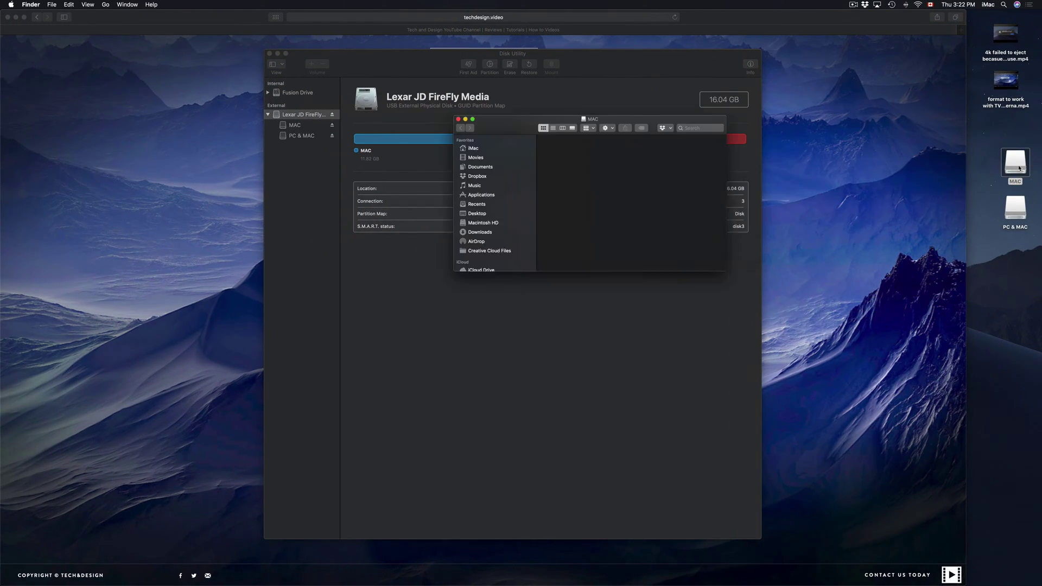
double_click(1006, 214)
left_click_drag(421, 134, 634, 132)
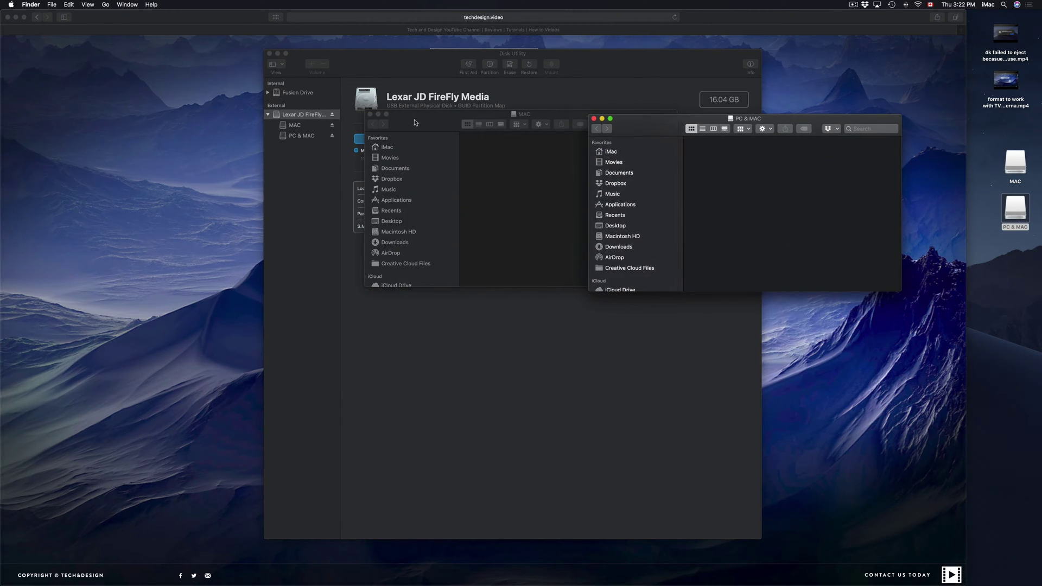
left_click_drag(415, 120, 321, 145)
Step: Try copying the "4k failed to eject" video to both volumes and the "format to work with TV" video to PC & MAC
mouse_move(1001, 34)
left_click_drag(1000, 34, 440, 195)
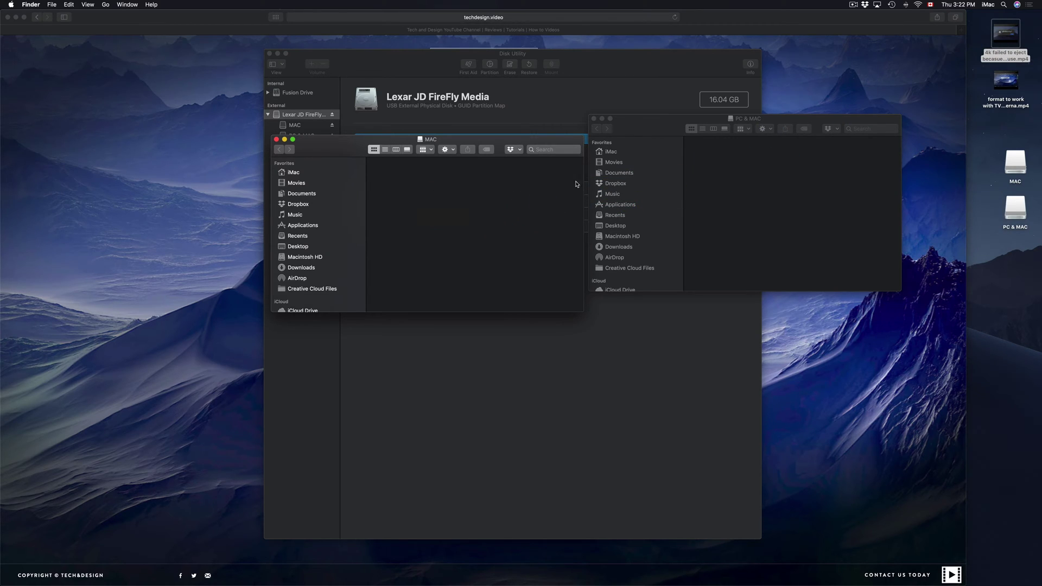
left_click(1006, 81)
left_click_drag(1003, 49, 875, 220)
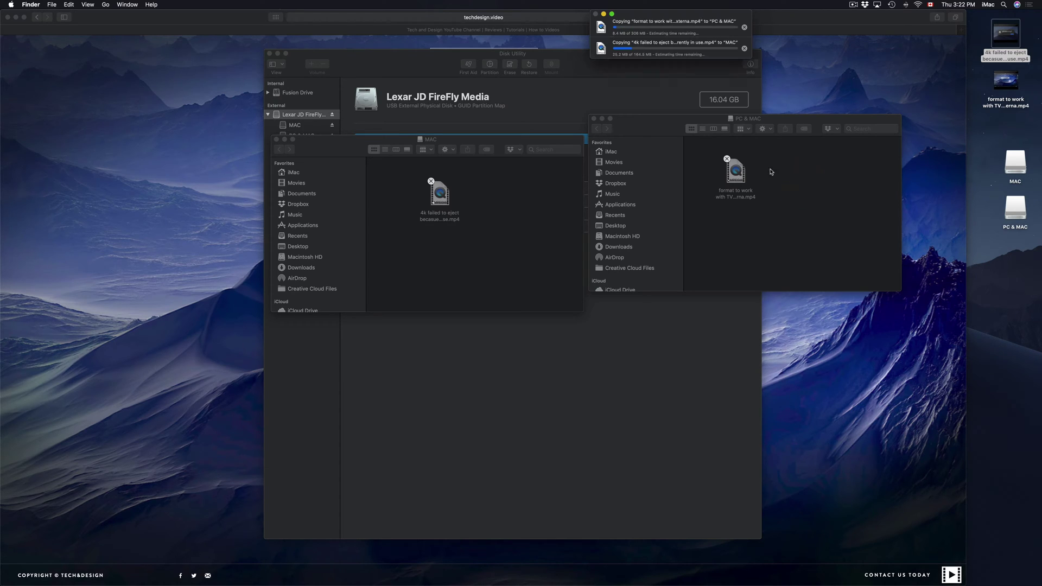
left_click_drag(653, 133, 655, 178)
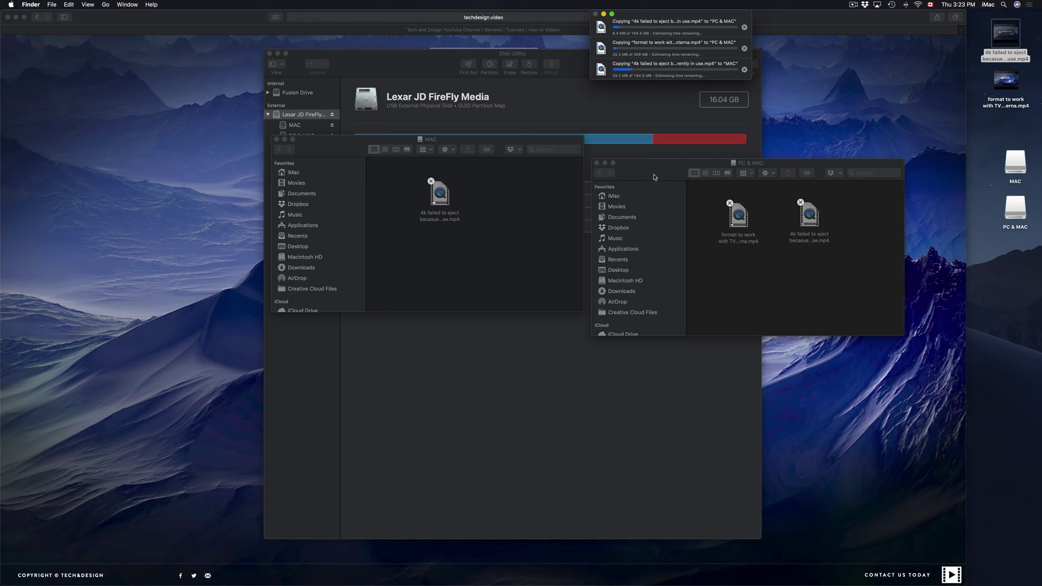
left_click(478, 213)
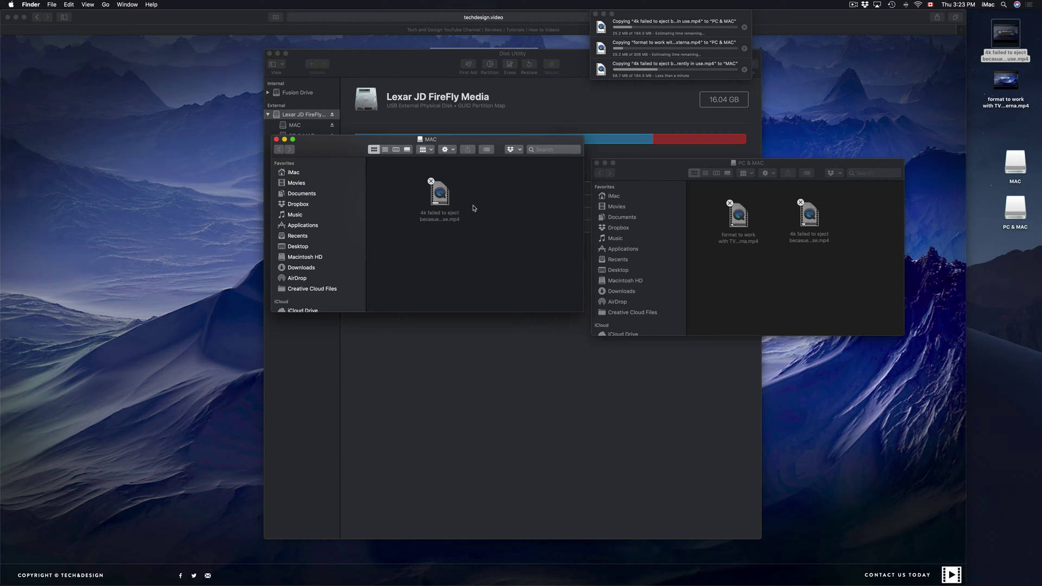
left_click_drag(358, 147, 381, 188)
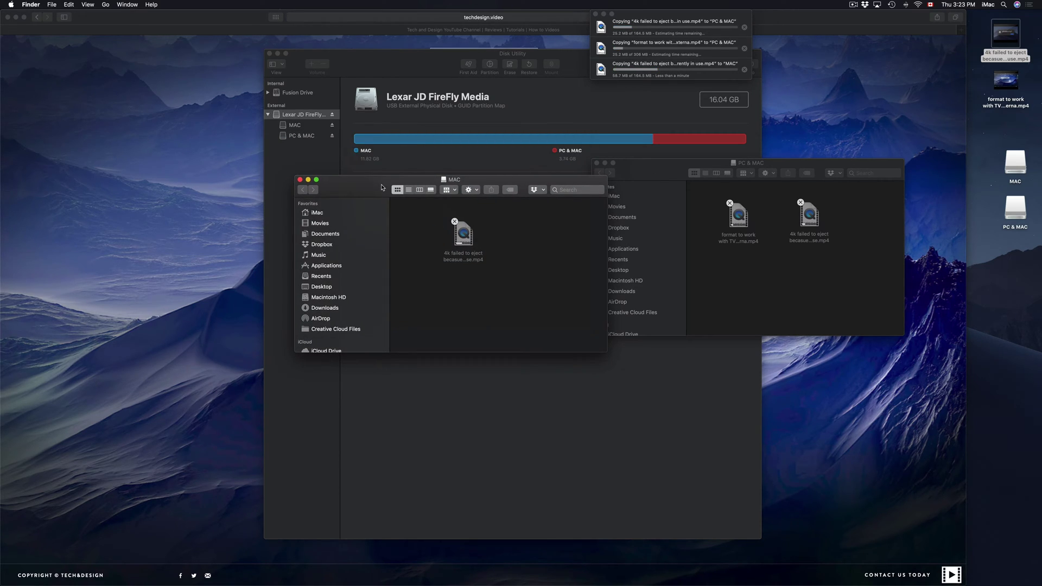
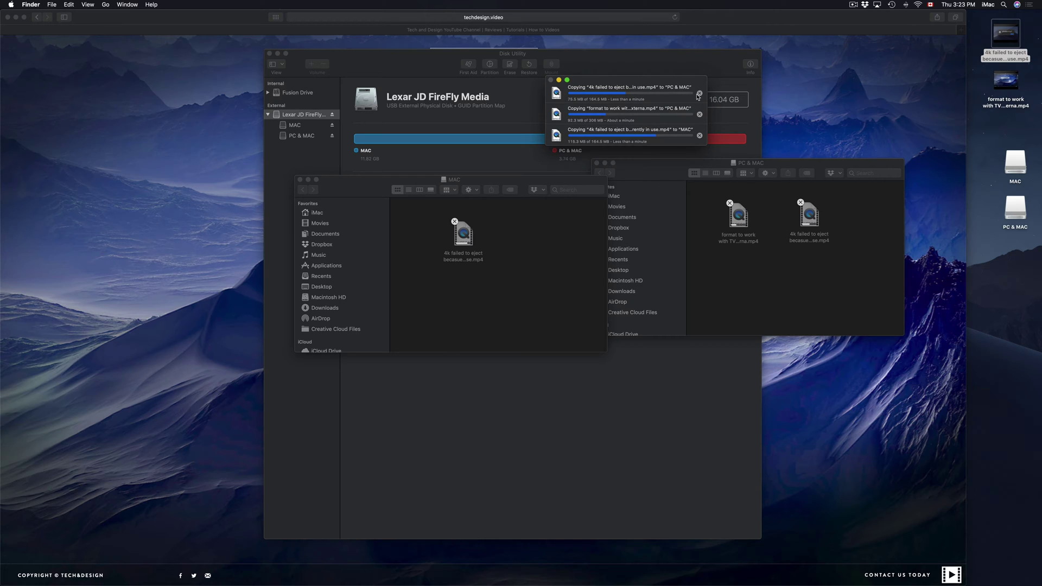
Step: Cancel all three running file copies and close the MAC and PC & MAC windows
left_click(699, 93)
left_click(700, 115)
left_click(701, 136)
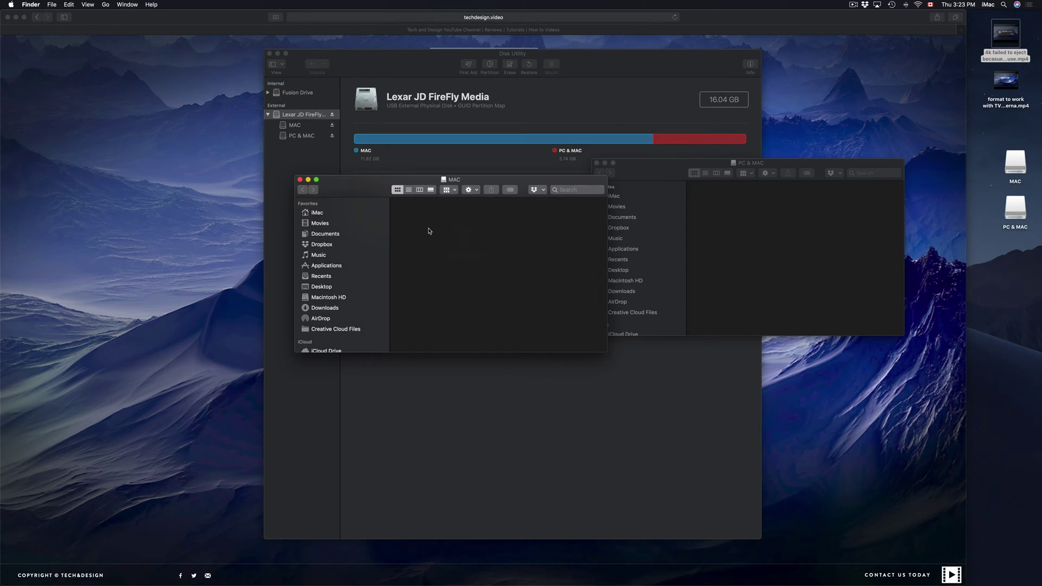
left_click(300, 180)
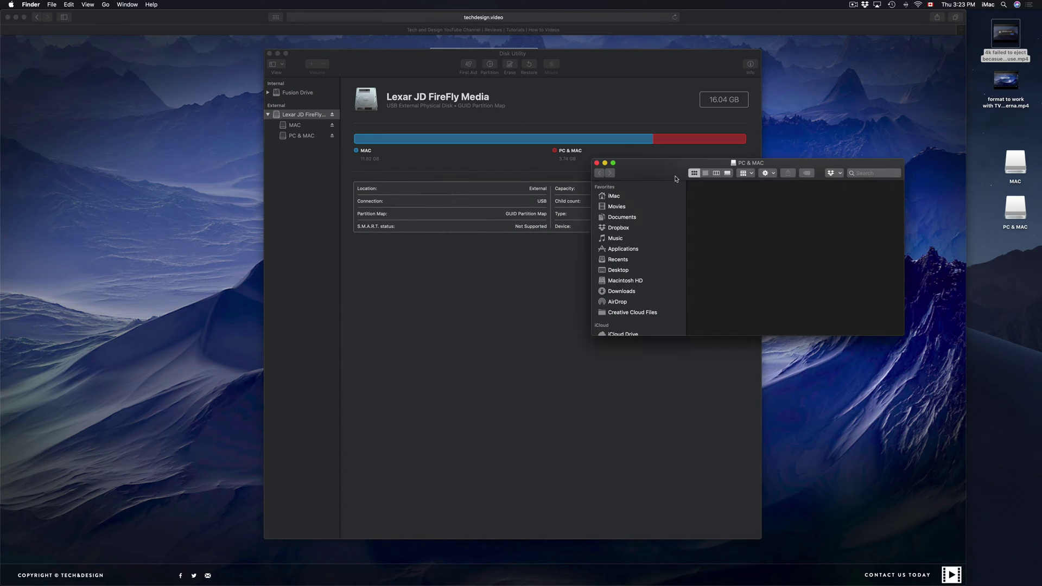
left_click(597, 163)
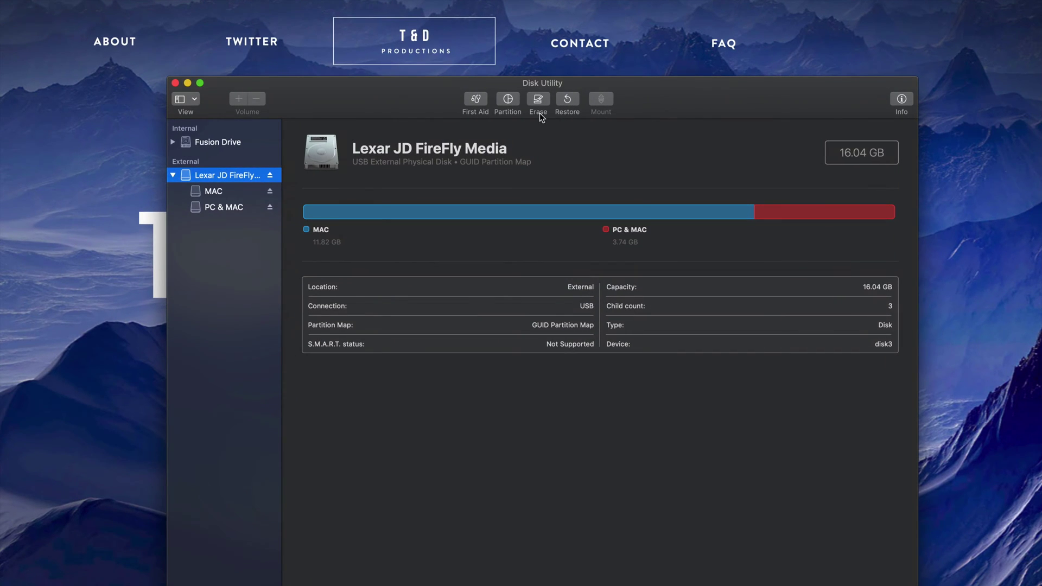
Step: In Disk Utility, add a third partition to the Lexar disk by splitting MAC and size it to about 5.73 GB
left_click(508, 101)
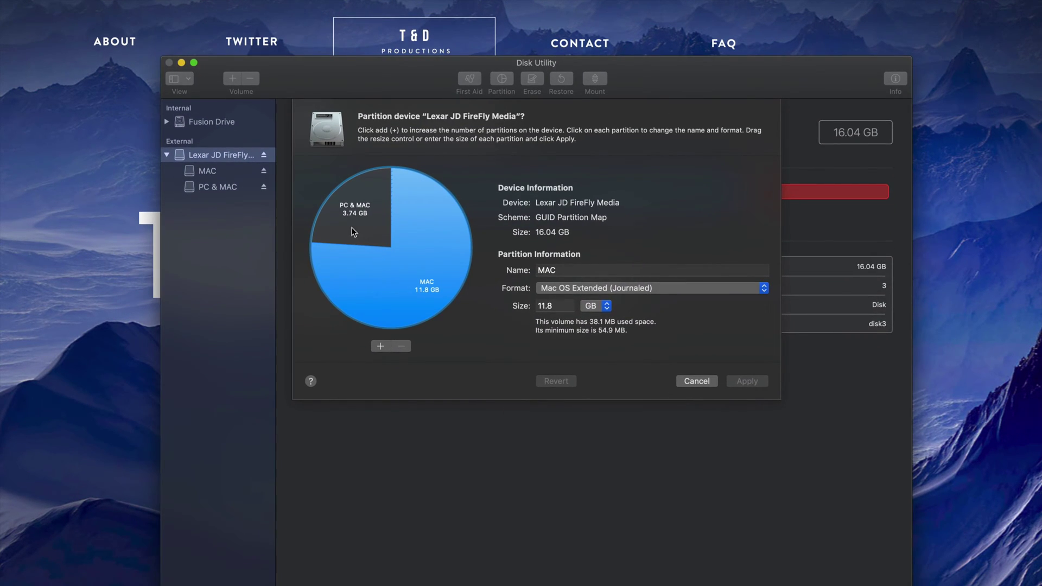
left_click(366, 228)
left_click(460, 284)
left_click(381, 347)
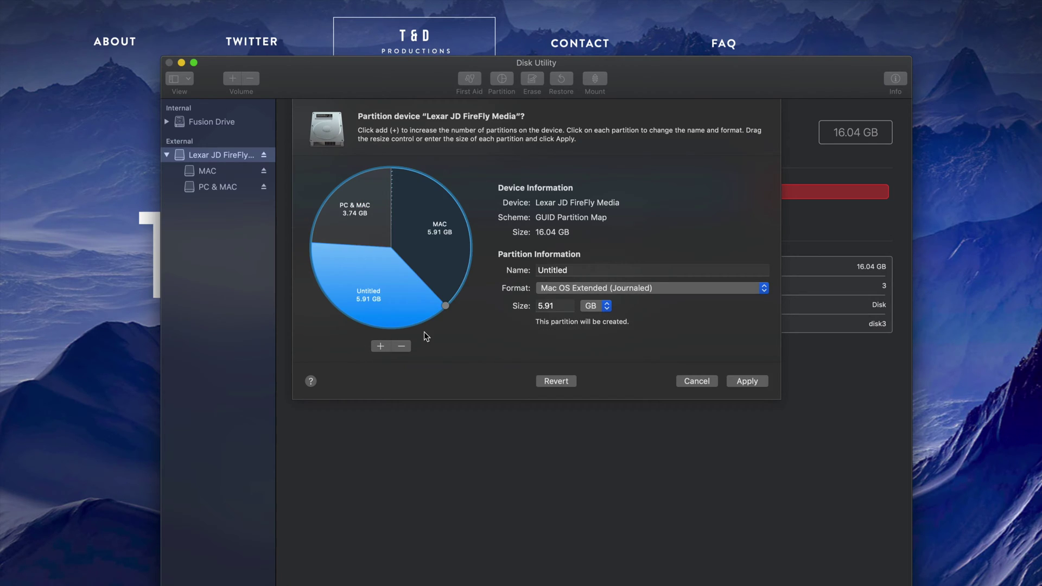
left_click_drag(445, 307, 398, 330)
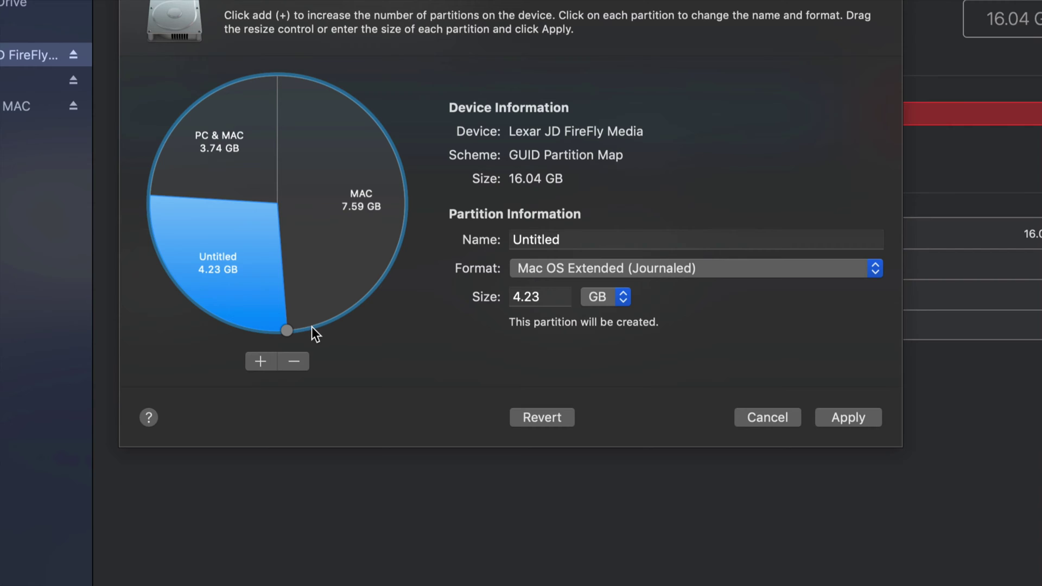
left_click_drag(288, 332, 342, 282)
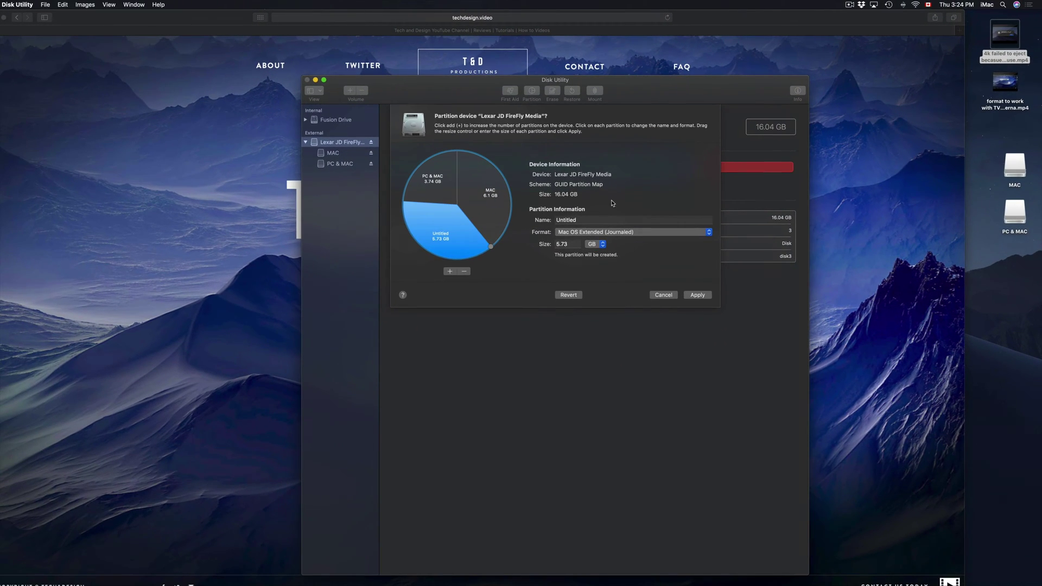
Step: Apply the three-partition layout to the Lexar disk and confirm the partitioning
left_click_drag(685, 99, 678, 52)
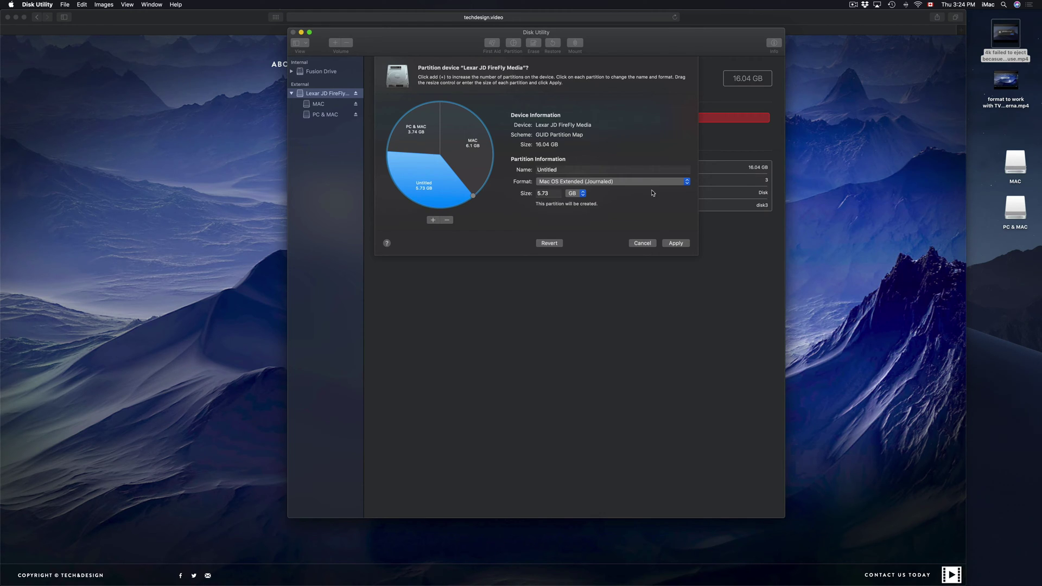
left_click(676, 243)
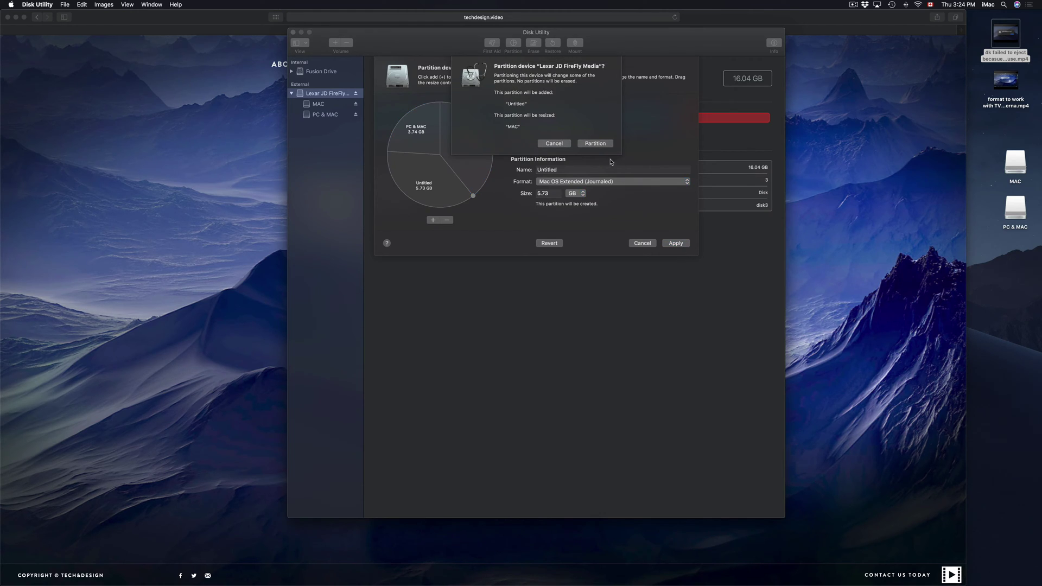
left_click(595, 144)
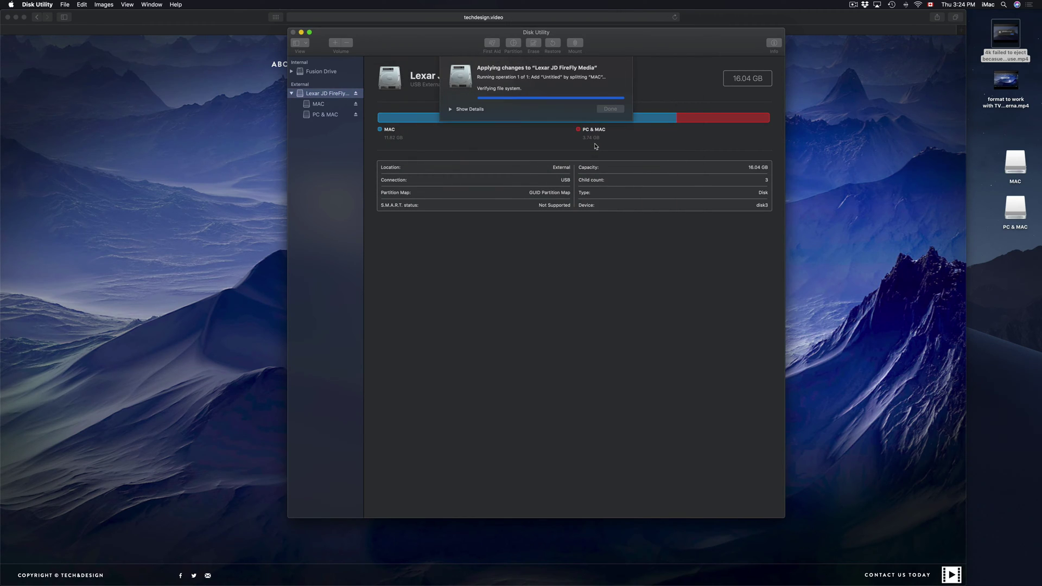